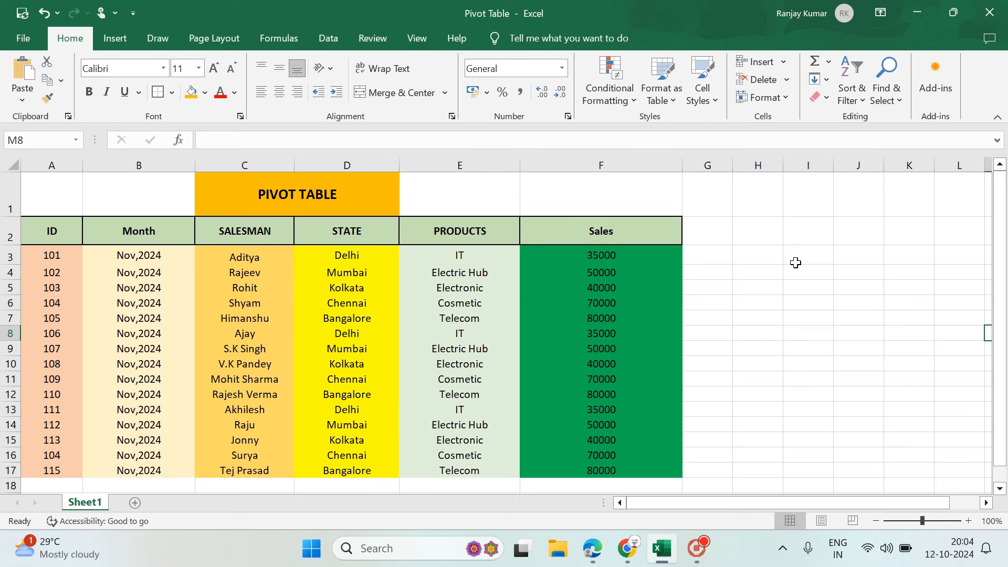
Examine the column headings of the sales table on Sheet1, from ID to Sales.
scroll(795, 262, "down", 1)
scroll(796, 263, "up", 1)
scroll(394, 311, "down", 1)
scroll(389, 319, "up", 1)
left_click(47, 236)
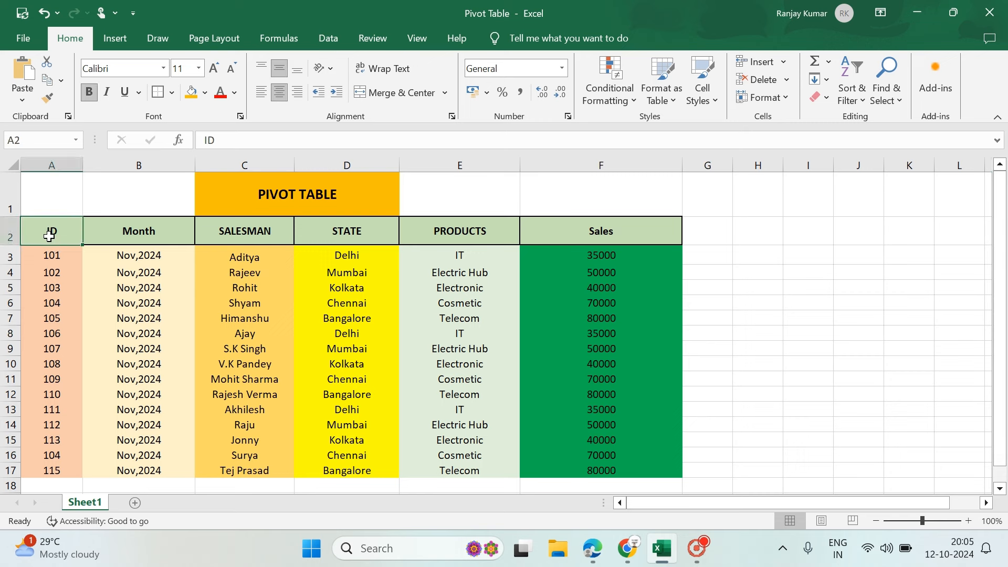
left_click(978, 238)
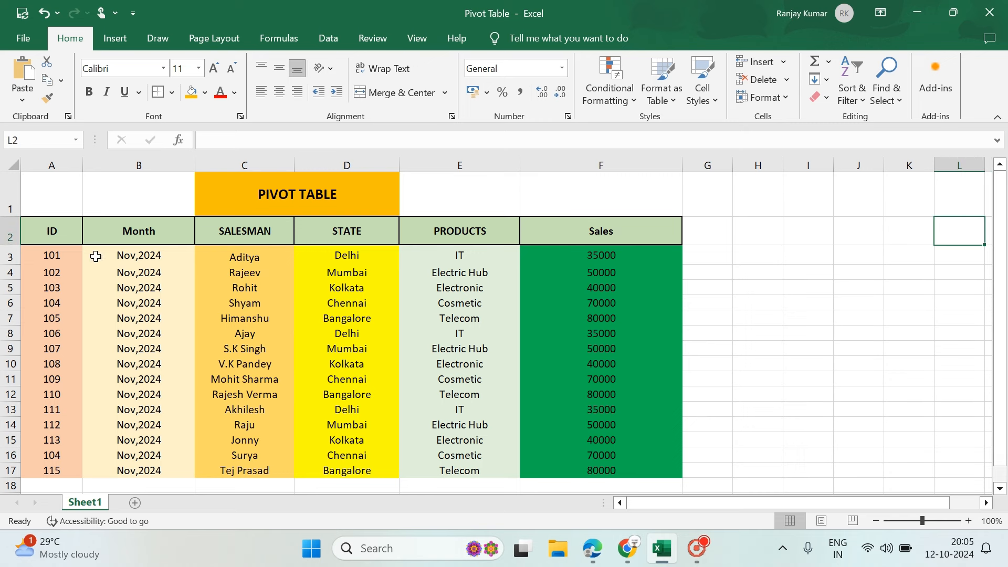
left_click(66, 231)
left_click(135, 232)
left_click(237, 238)
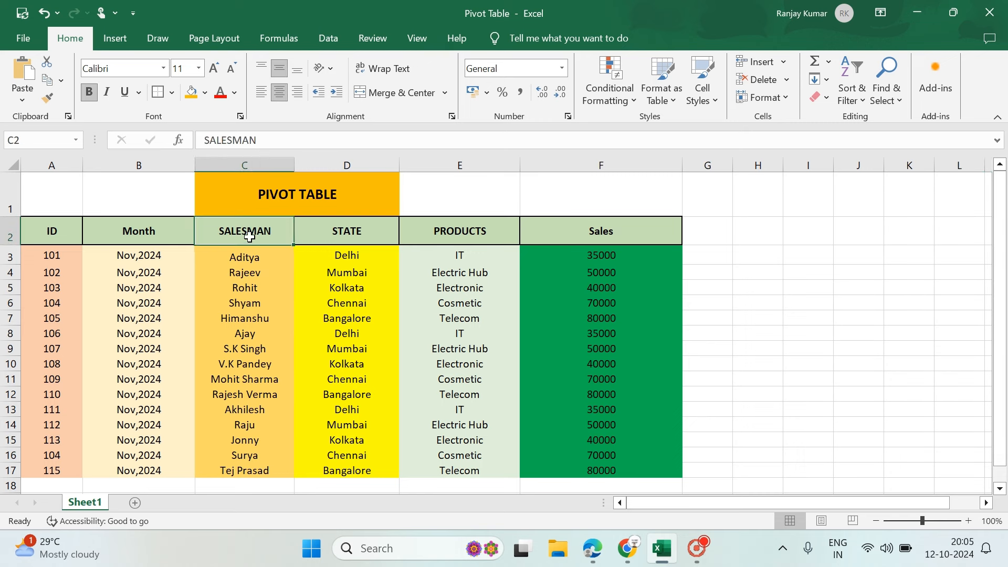
left_click(382, 229)
left_click(479, 231)
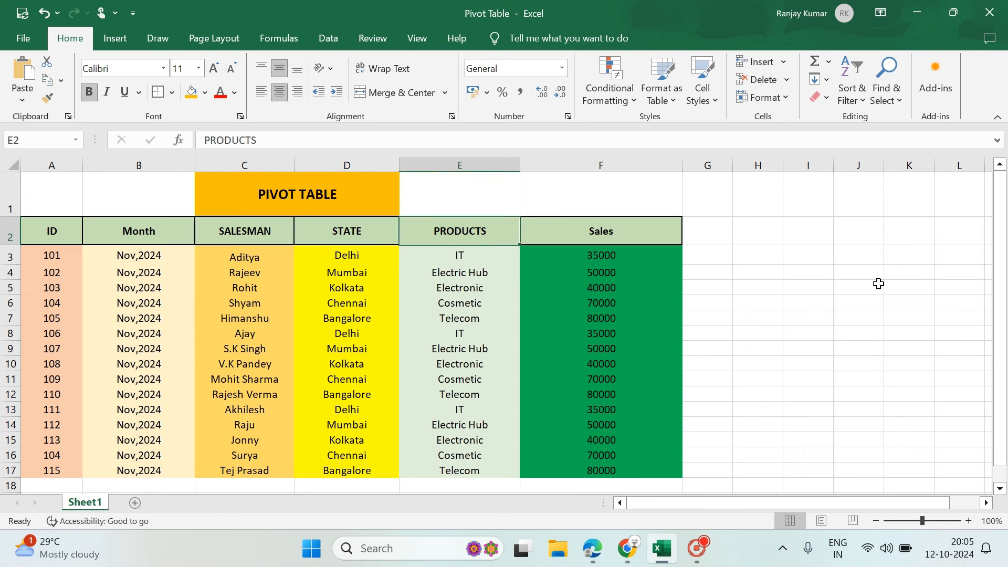
left_click(614, 234)
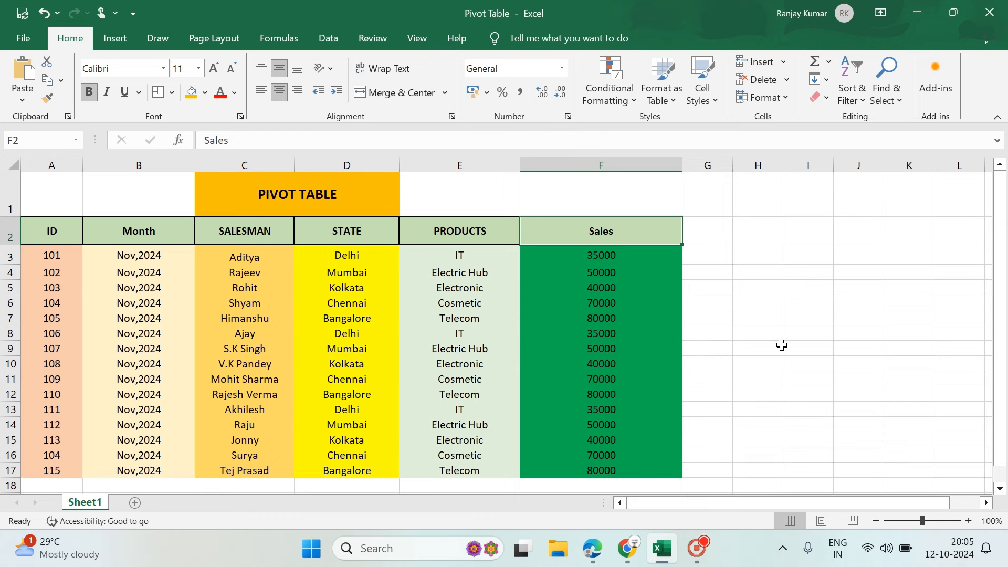
scroll(798, 315, "down", 1)
scroll(796, 317, "up", 1)
scroll(735, 320, "down", 1)
scroll(731, 326, "up", 1)
scroll(853, 341, "down", 1)
scroll(852, 342, "up", 1)
left_click(31, 233)
left_click(907, 308)
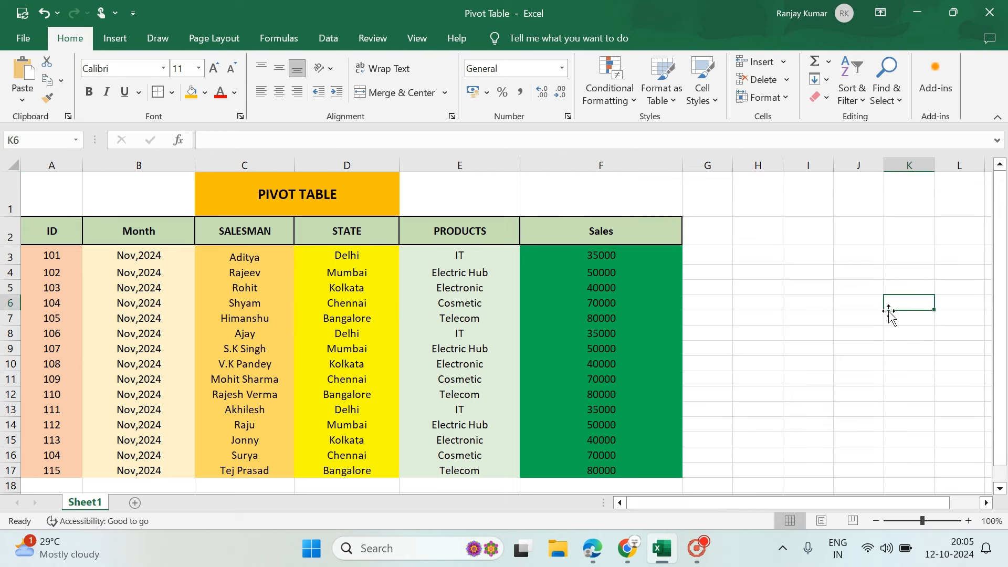
scroll(879, 317, "down", 1)
scroll(877, 317, "up", 1)
scroll(92, 273, "down", 1)
scroll(87, 286, "up", 1)
Create a PivotTable on a new worksheet from the full sales table, range A2:F17 including the headings.
left_click(39, 233)
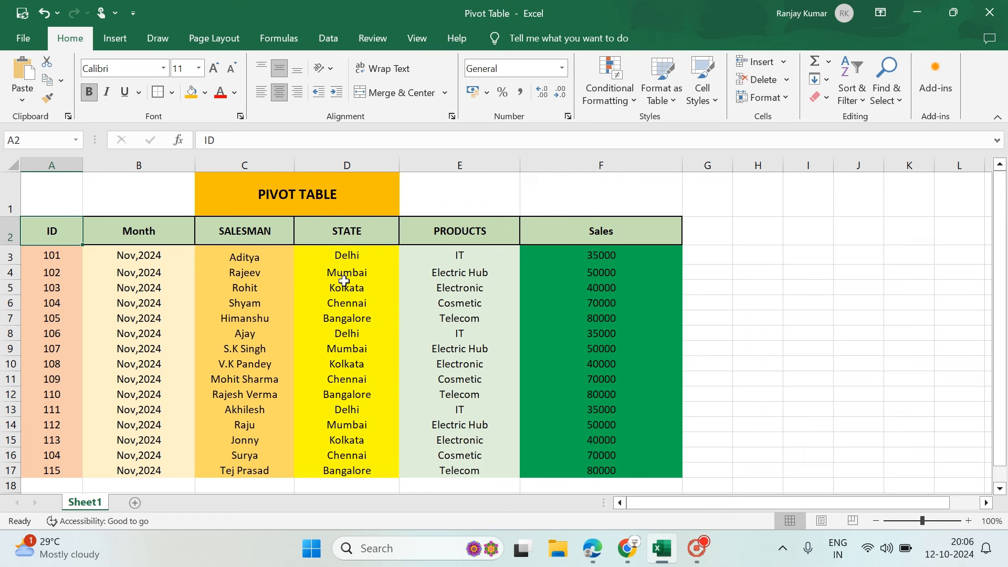
key("ctrl+shift+Down")
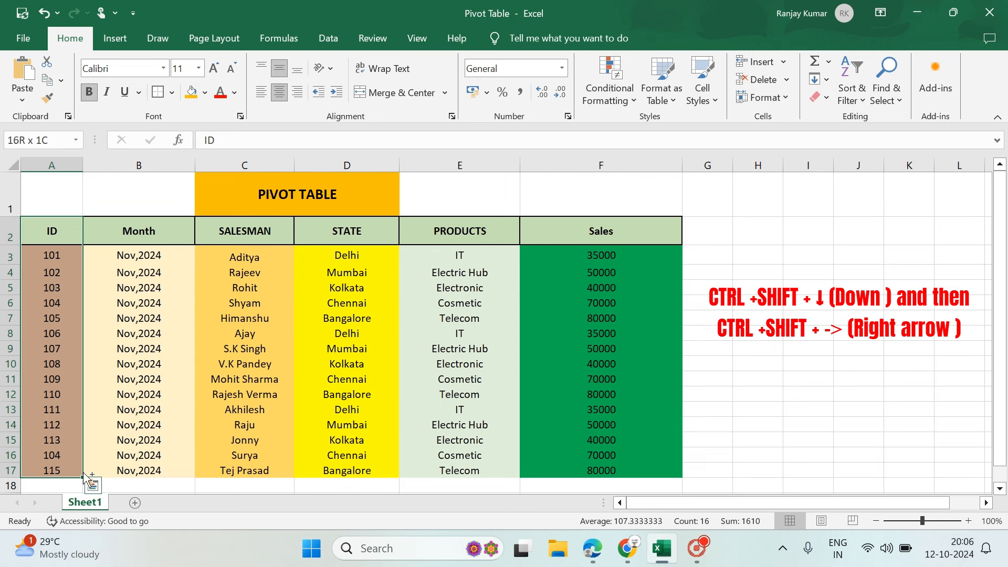
key("ctrl+shift+Right")
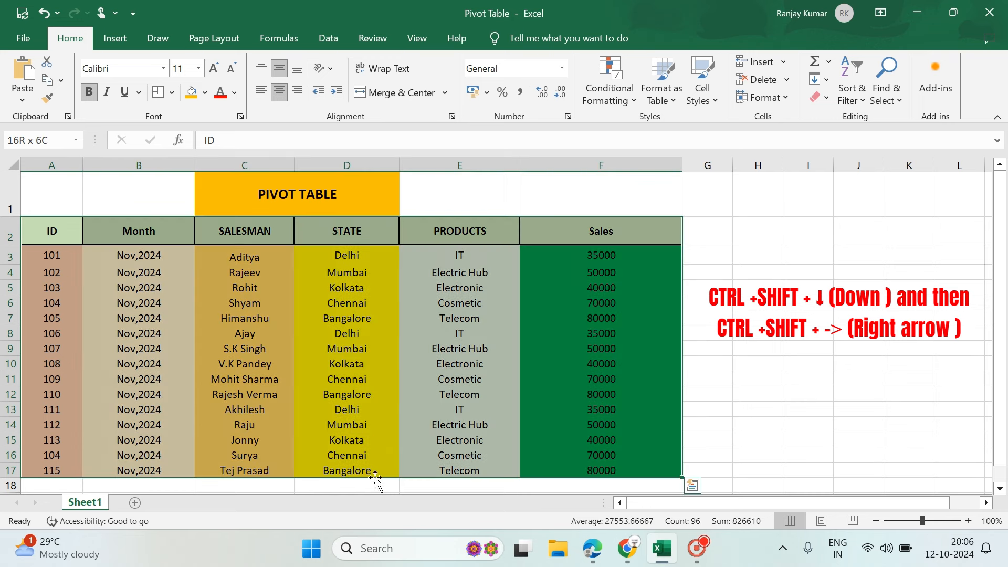
scroll(804, 304, "down", 1)
scroll(814, 299, "up", 1)
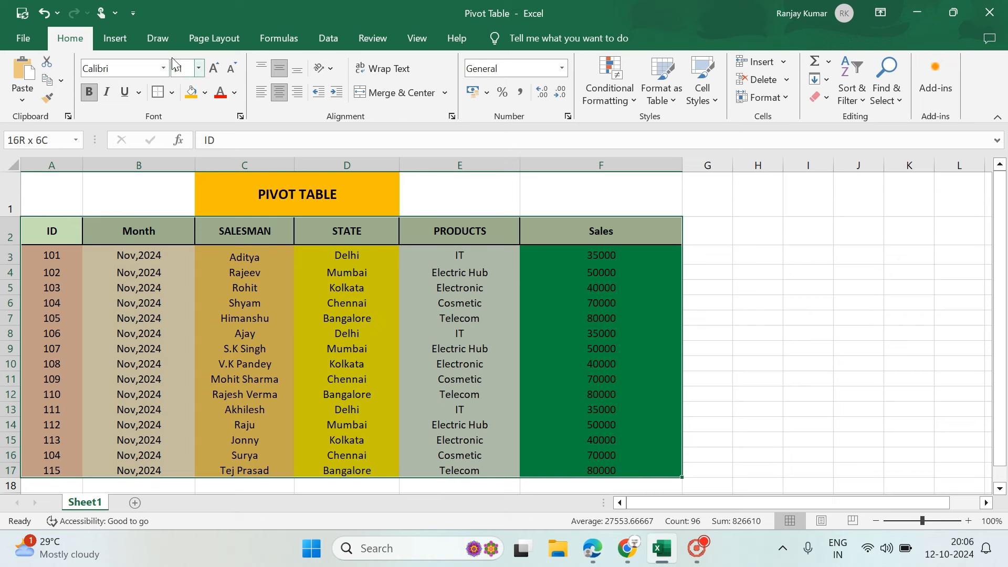
left_click(114, 41)
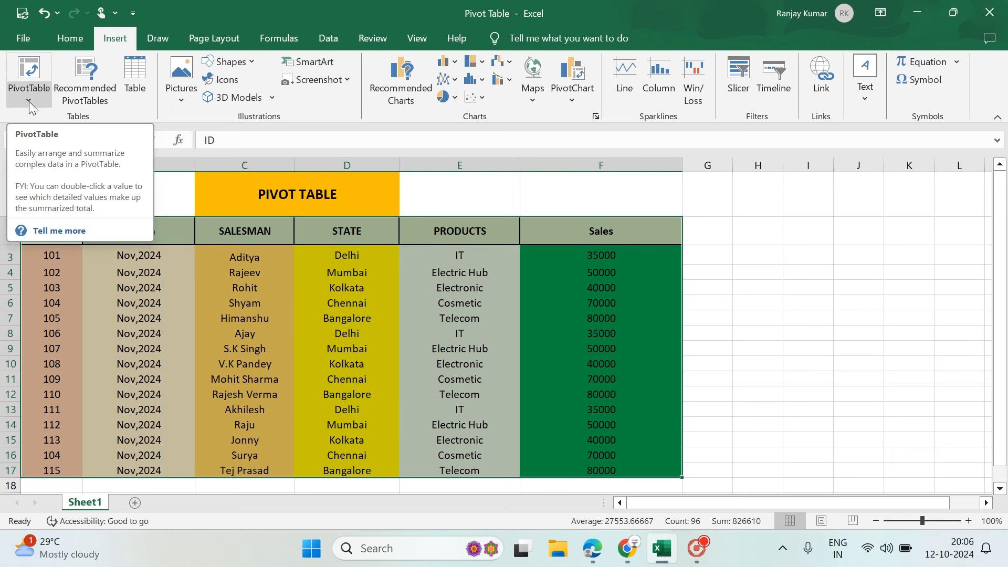
left_click(33, 71)
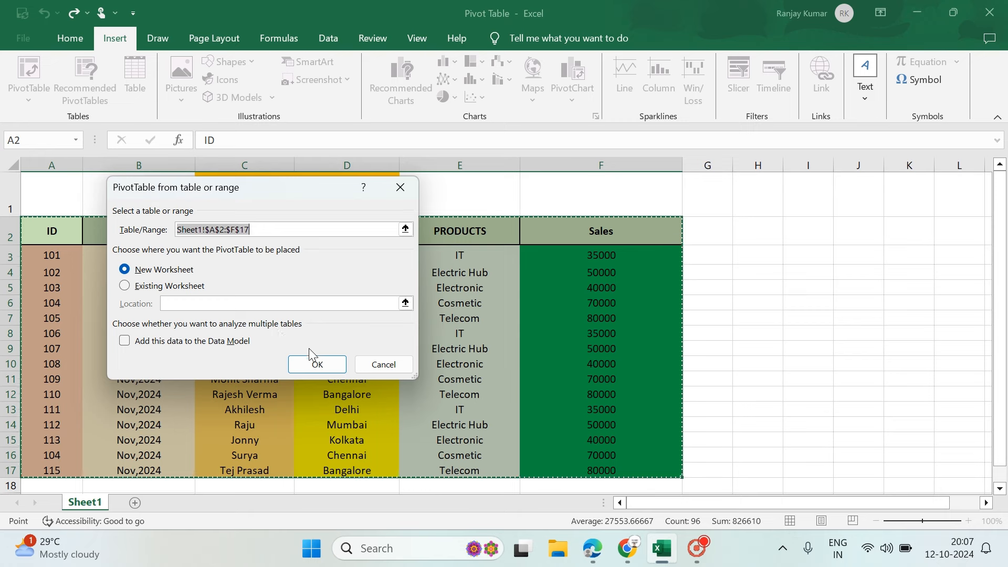
left_click(317, 365)
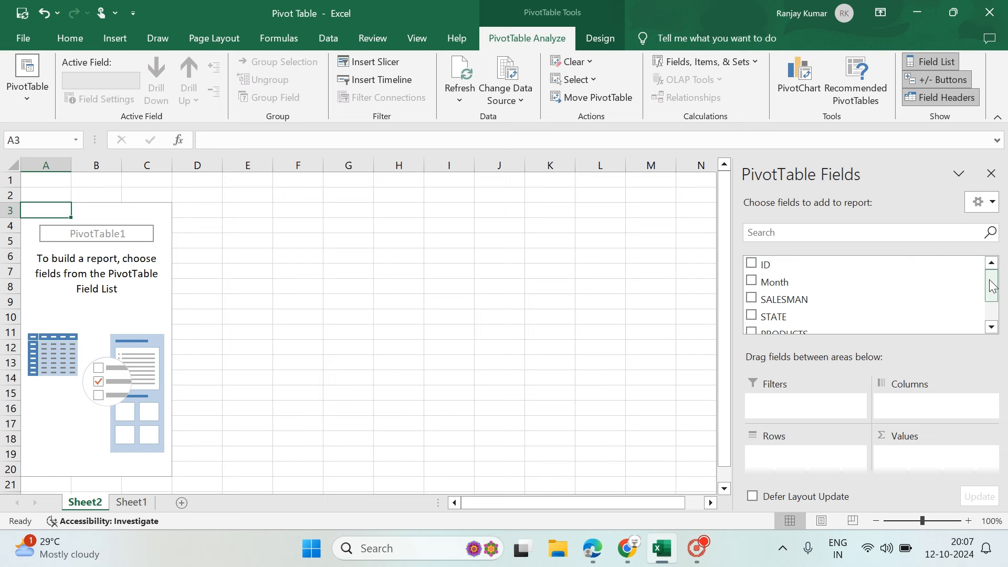
Review the fields available for the empty PivotTable, from ID through Sales.
mouse_move(992, 286)
left_mouse_down()
mouse_move(990, 313)
mouse_move(982, 290)
left_mouse_up()
scroll(895, 287, "up", 1)
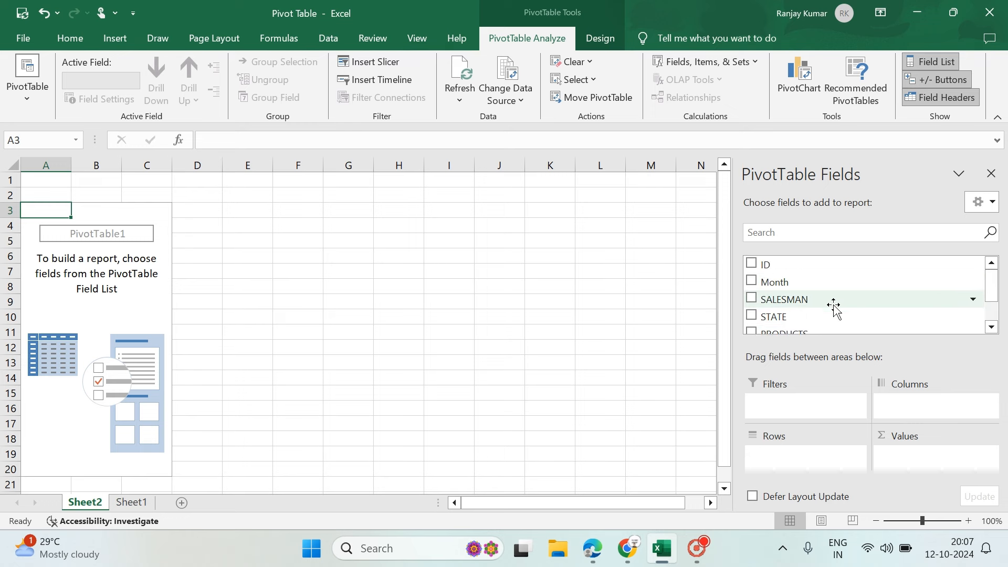
scroll(830, 305, "down", 1)
scroll(833, 303, "up", 1)
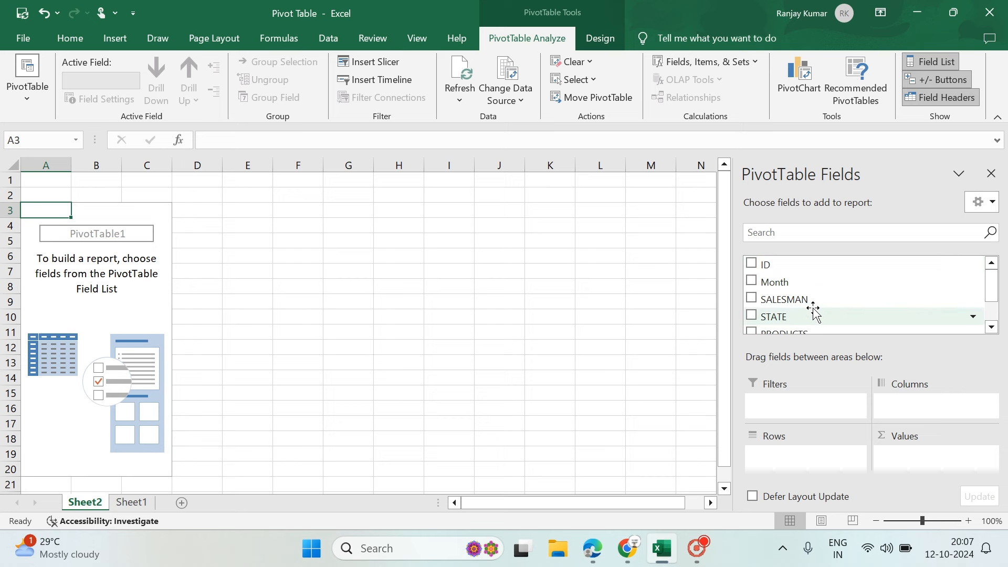
scroll(816, 312, "down", 1)
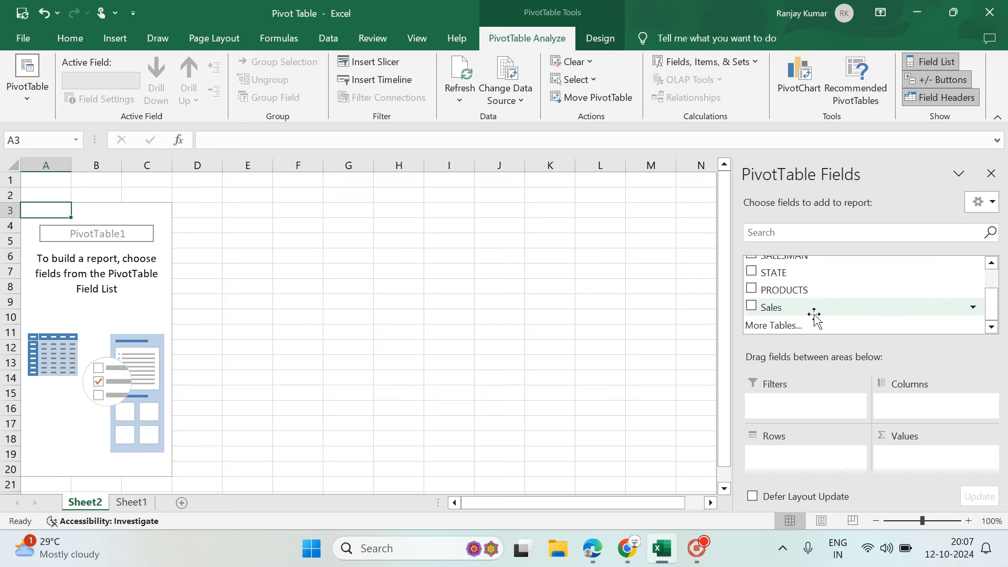
scroll(811, 315, "up", 1)
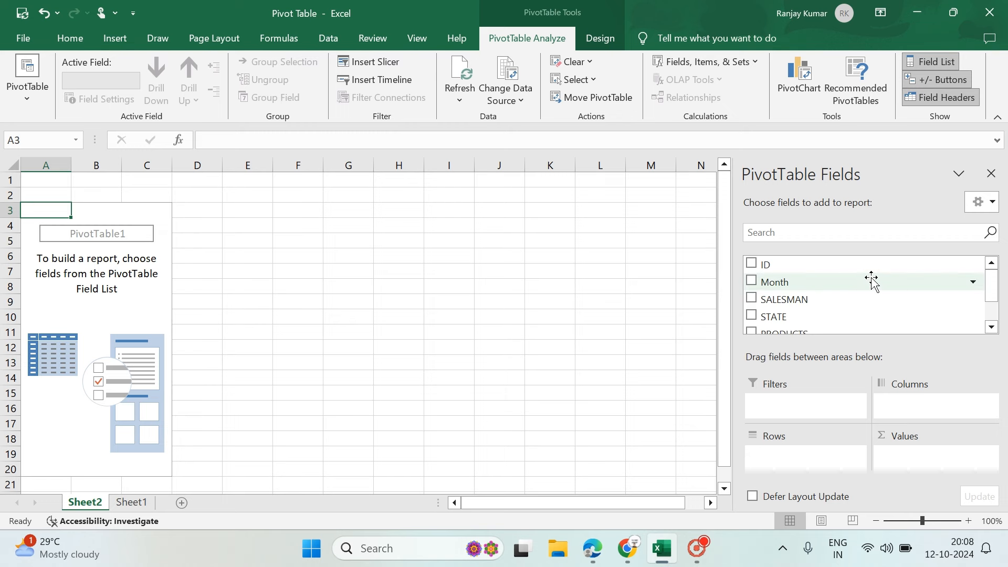
scroll(871, 281, "down", 2)
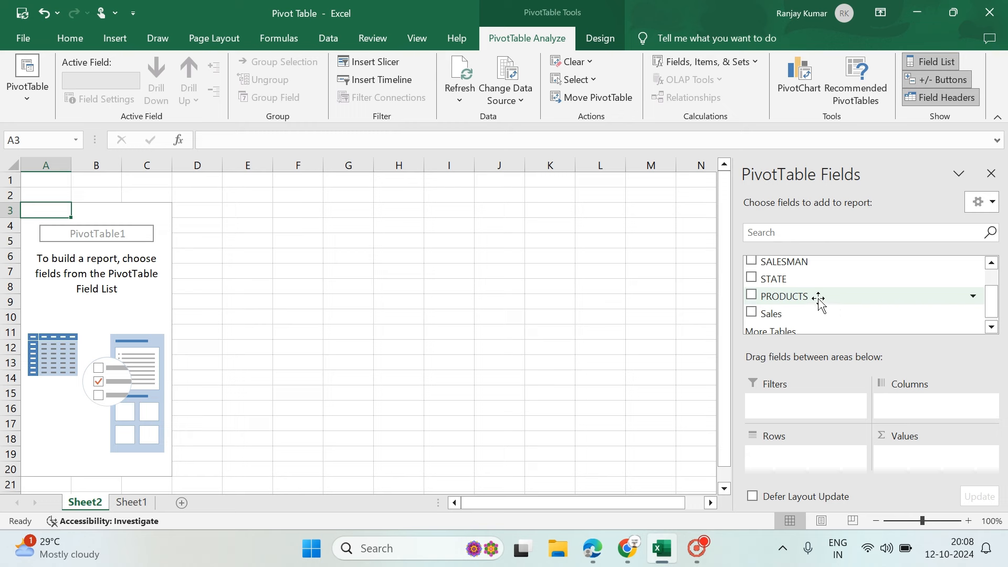
scroll(803, 302, "up", 2)
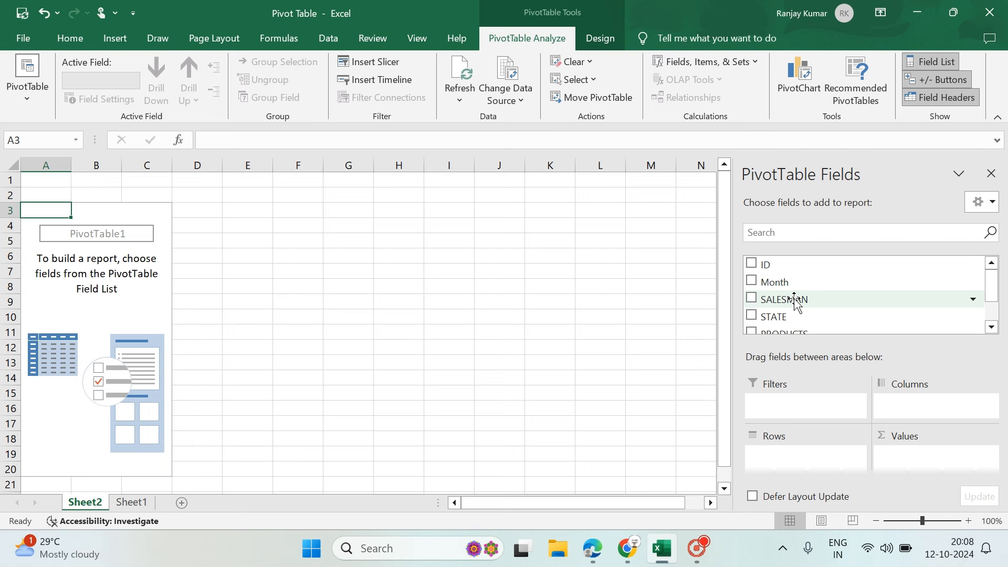
scroll(792, 314, "down", 2)
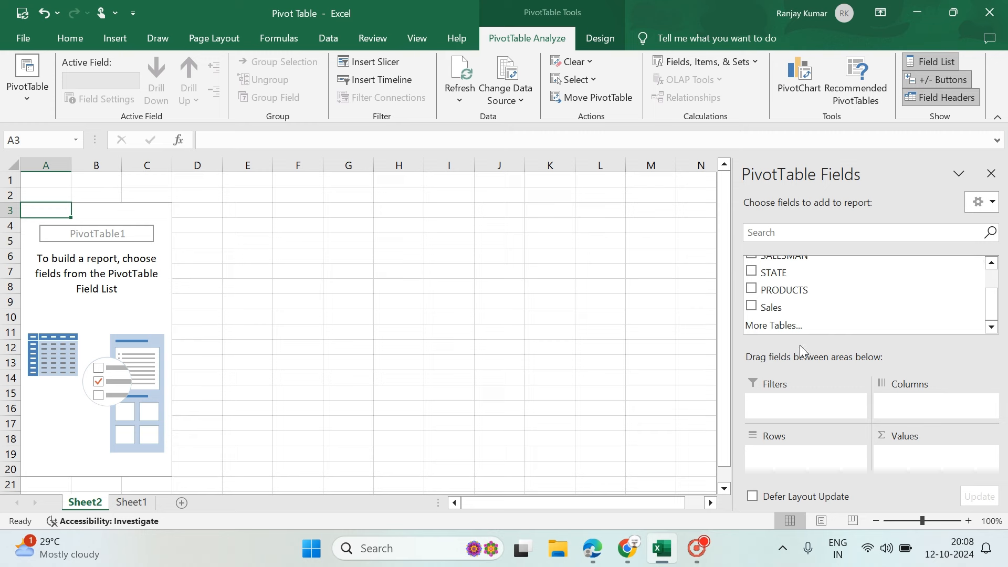
scroll(824, 310, "up", 2)
Build the report with SALESMAN as the row field and Sales as the summed value field.
left_click_drag(792, 293, 782, 457)
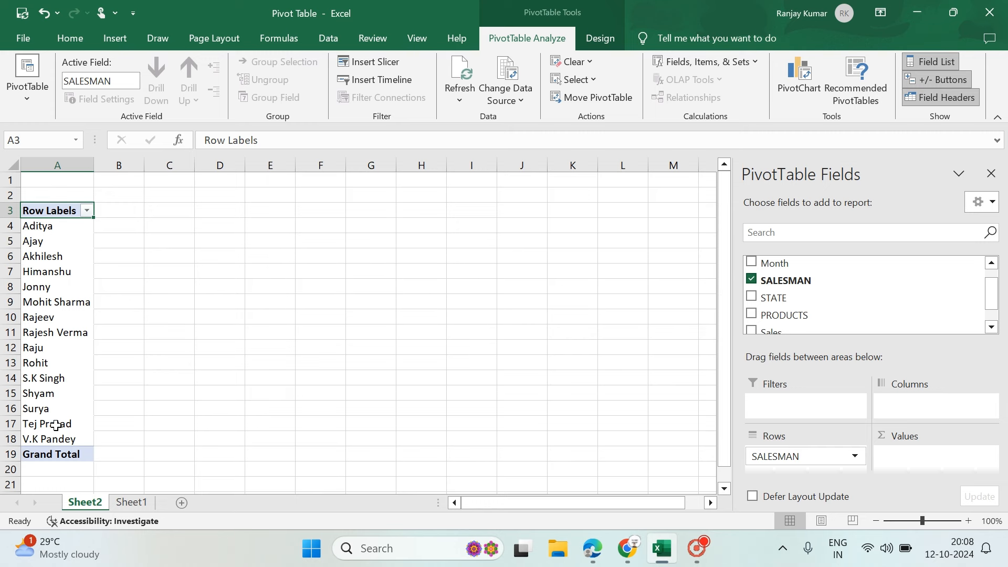
left_click_drag(93, 165, 118, 165)
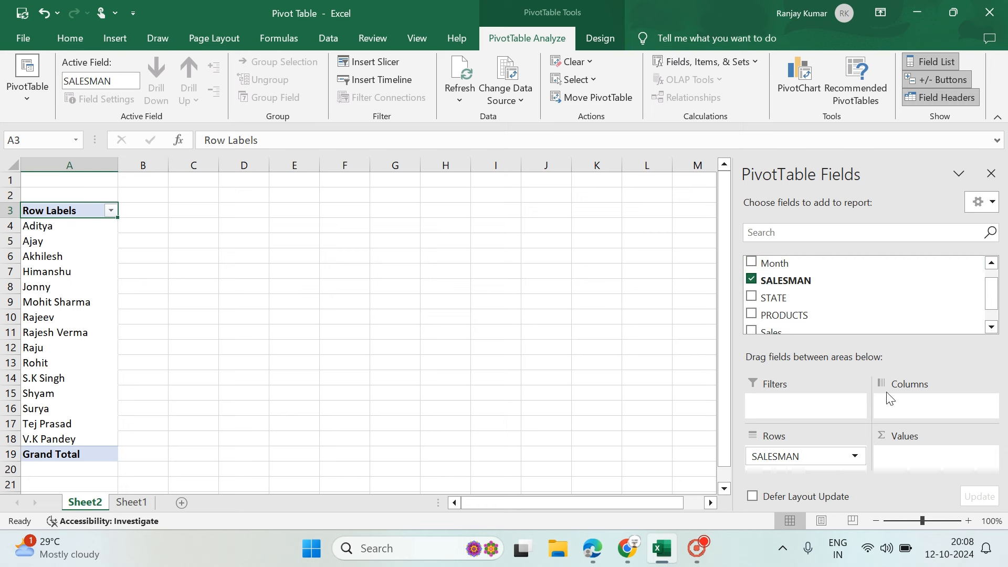
scroll(857, 291, "down", 2)
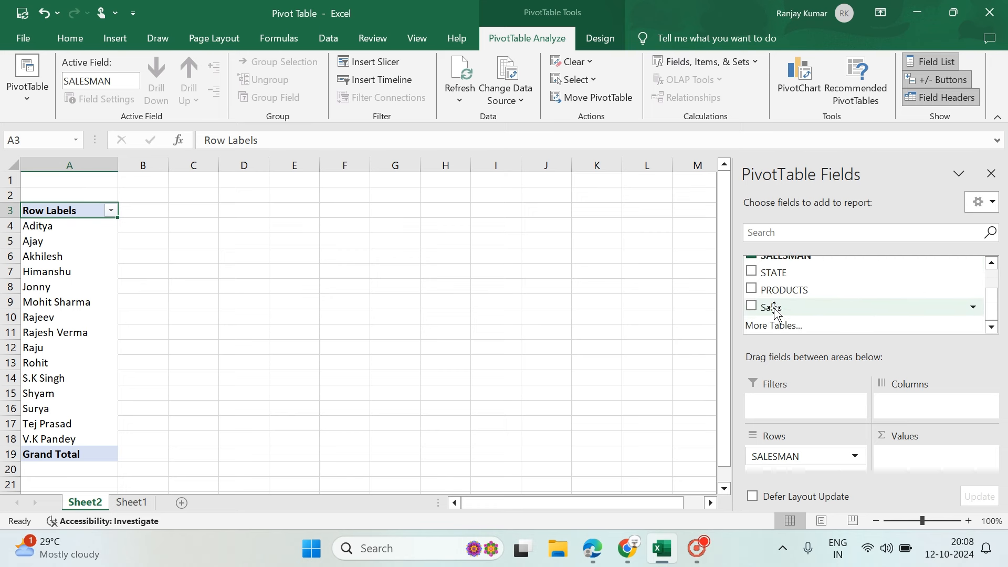
left_click_drag(774, 310, 913, 462)
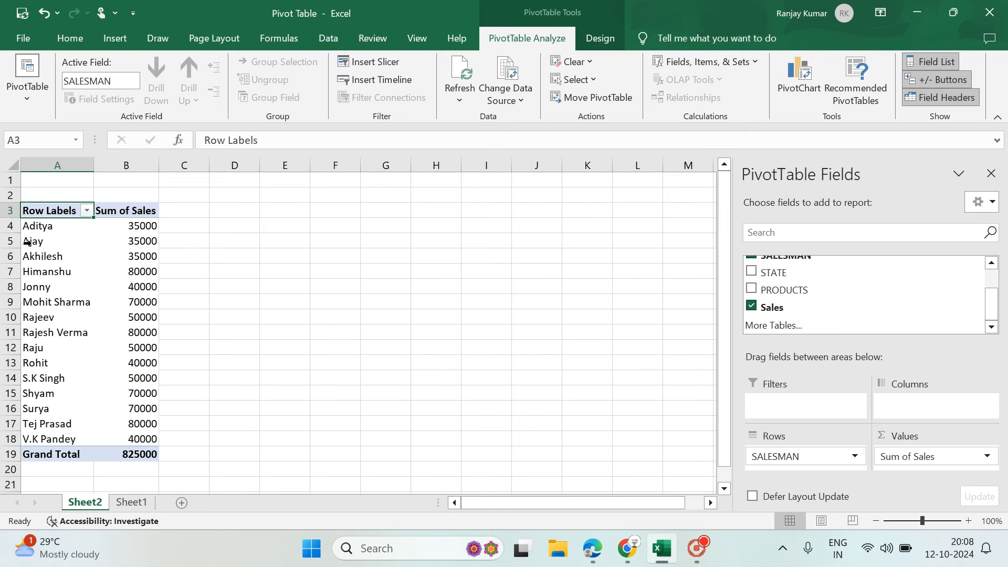
Examine the sales per salesman in the PivotTable and compare them with the source data on Sheet1.
left_click(35, 225)
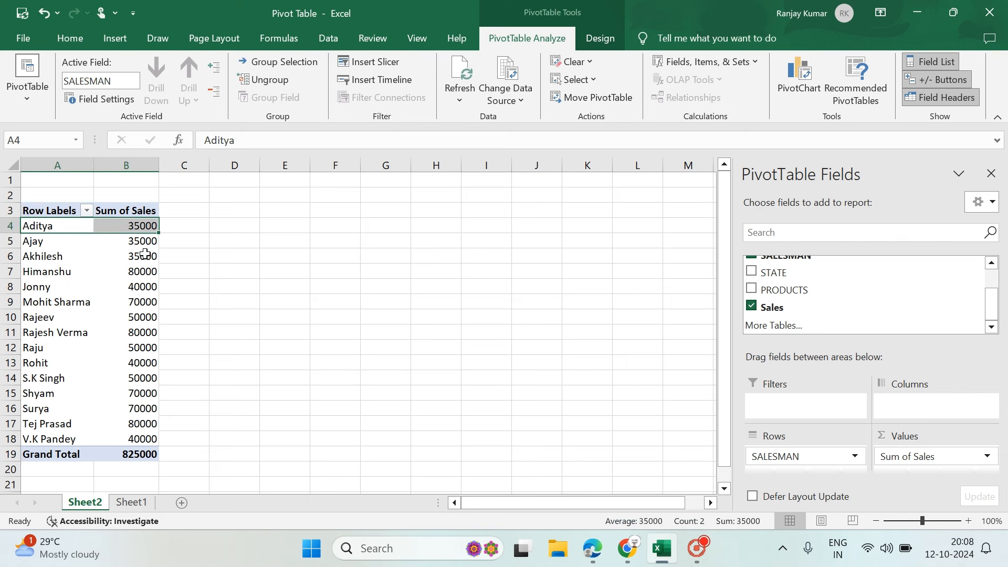
left_click_drag(140, 321, 139, 334)
left_click(31, 226)
left_click(32, 256)
scroll(411, 336, "down", 2)
scroll(410, 336, "up", 2)
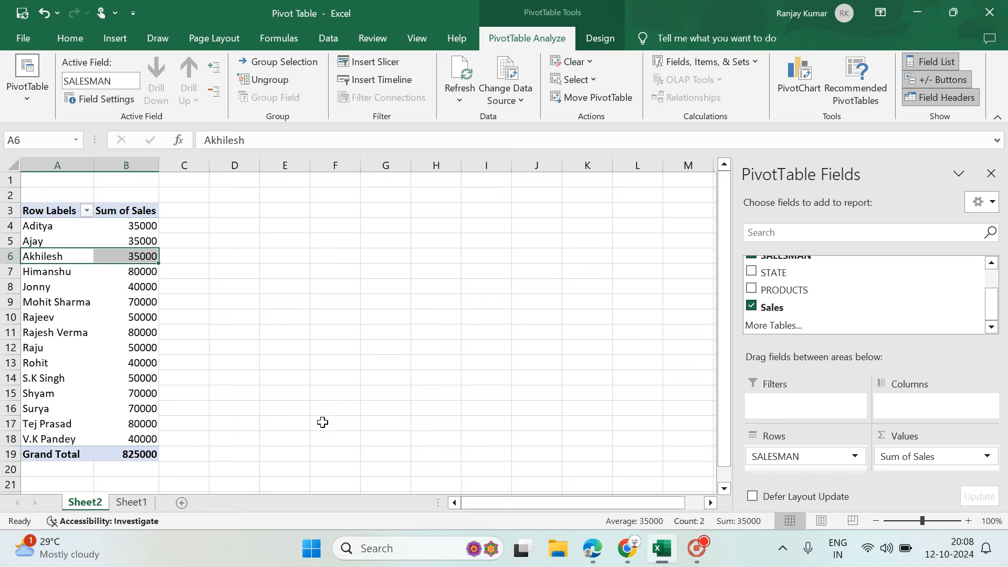
left_click(131, 502)
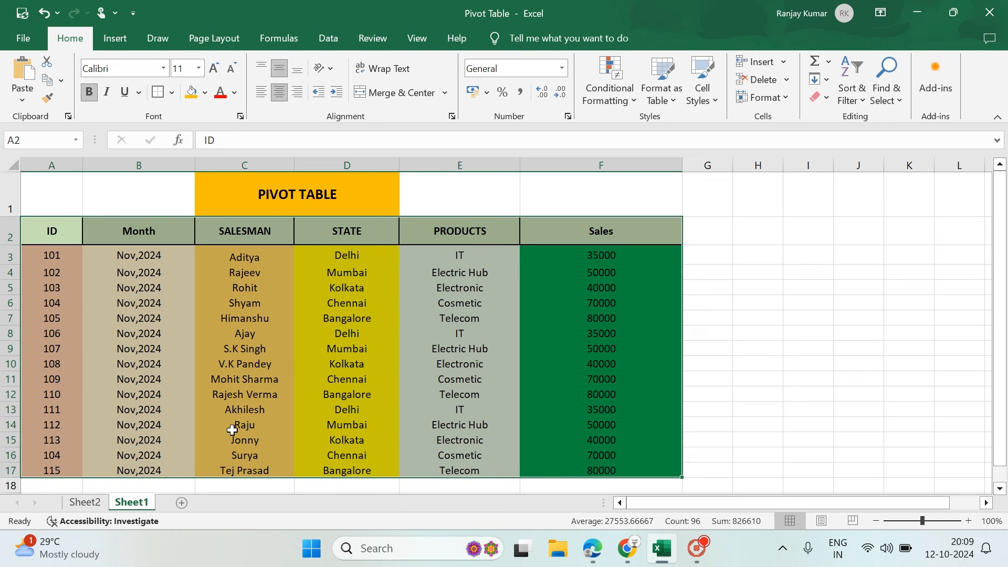
left_click(86, 502)
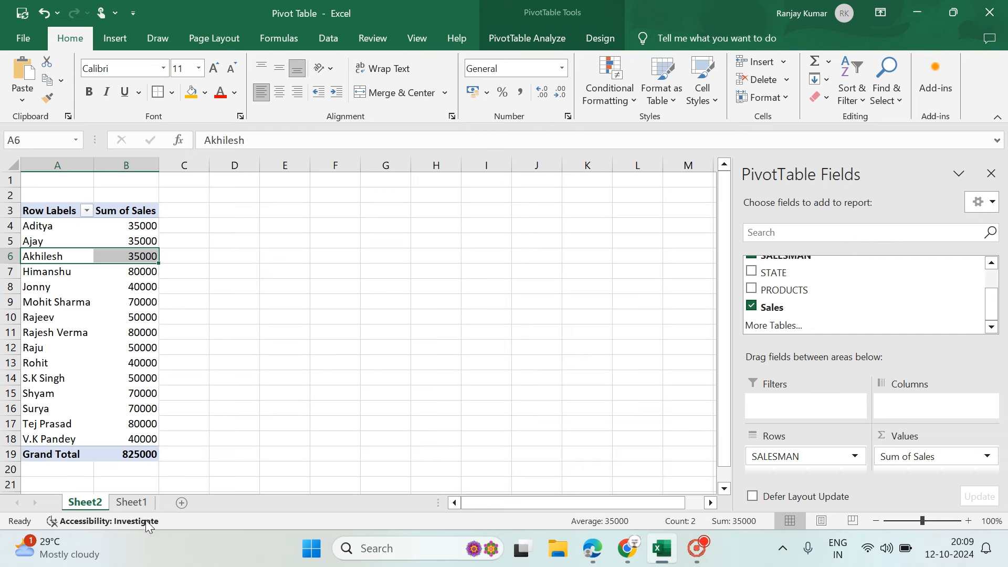
left_click(125, 504)
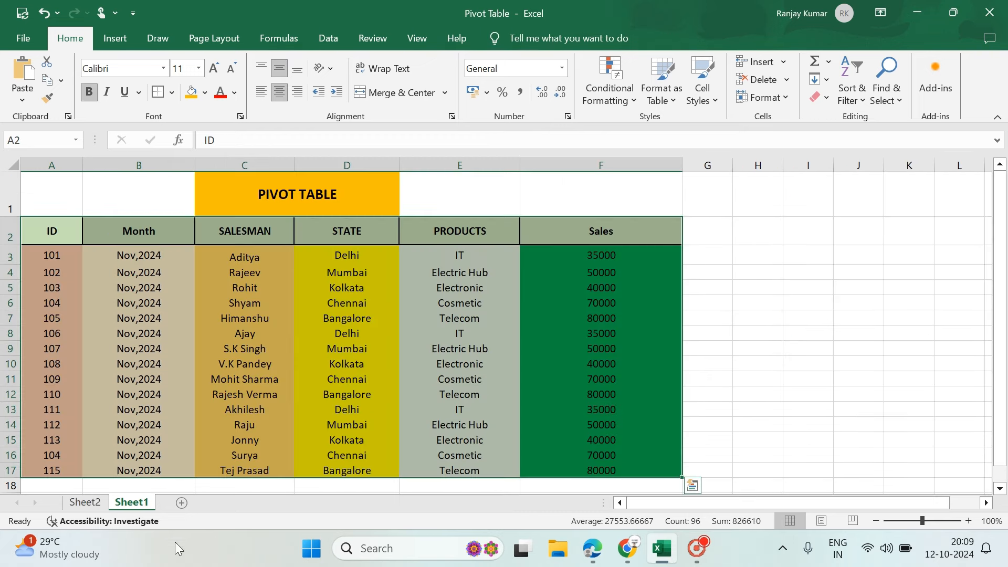
left_click(85, 502)
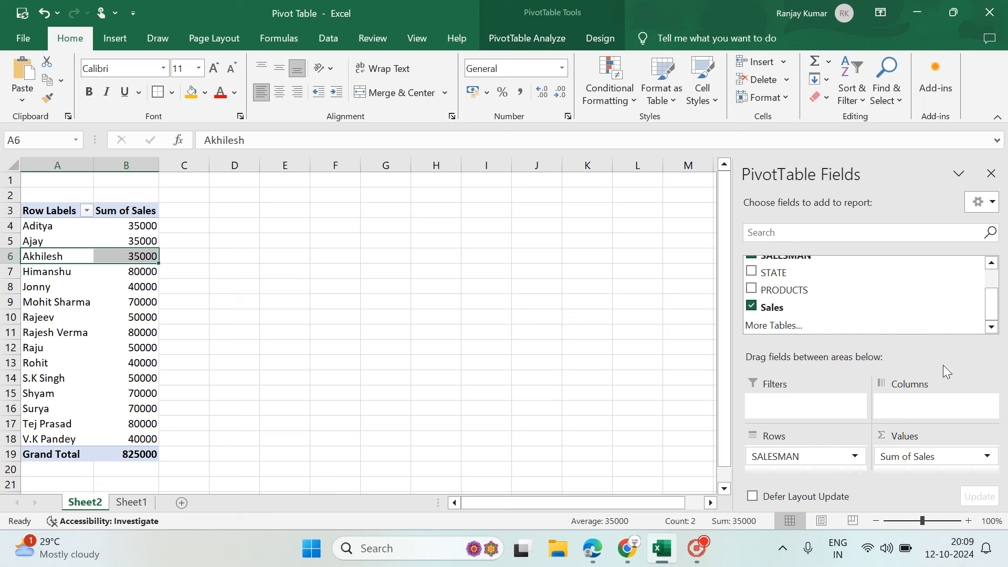
Add the PRODUCTS field to the PivotTable's columns to split each salesman's sales by product.
scroll(909, 310, "up", 2)
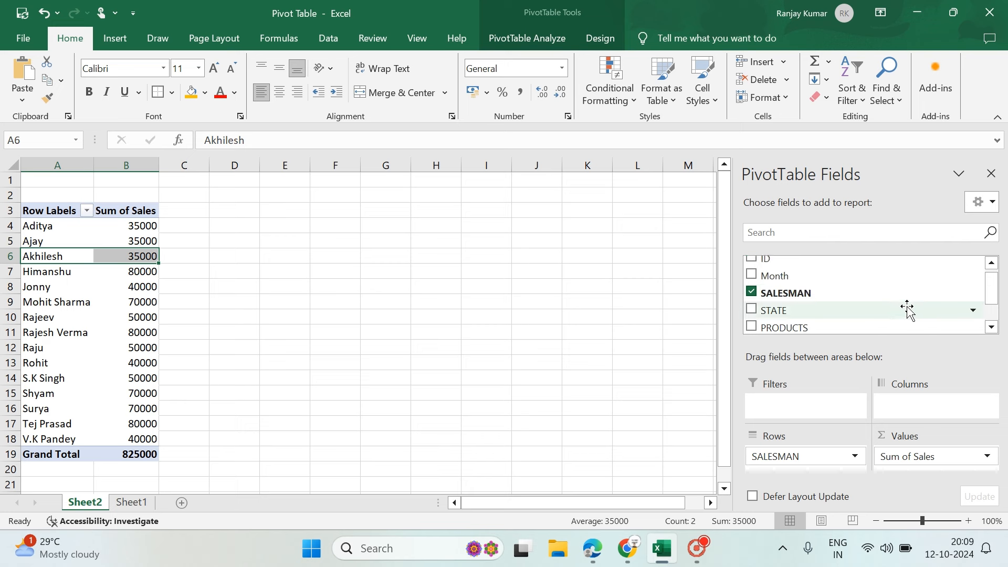
scroll(907, 307, "down", 2)
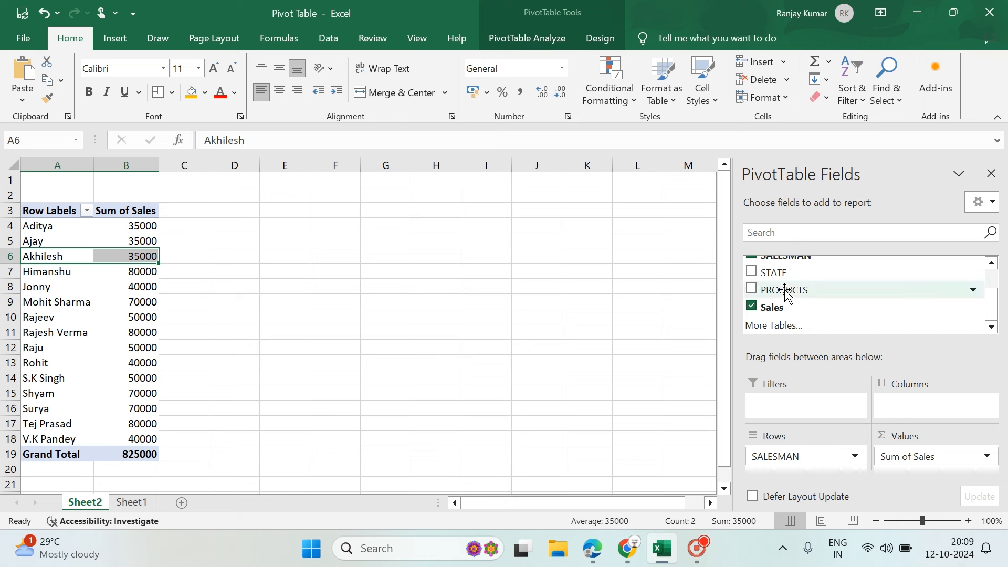
left_click_drag(790, 293, 939, 418)
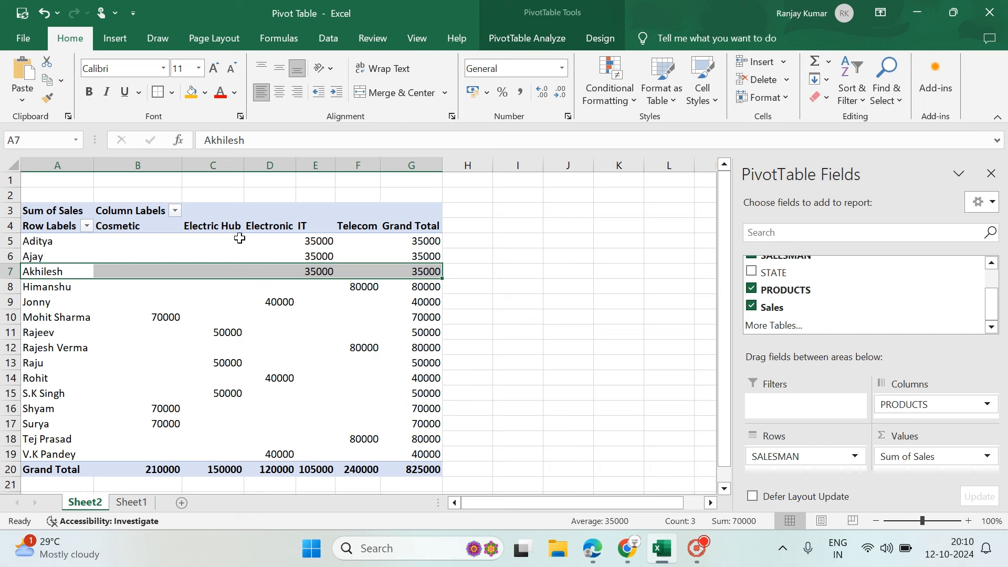
mouse_move(244, 247)
Move the PRODUCTS field from the PivotTable's columns to its report filters and widen column B slightly.
left_click_drag(919, 409, 807, 419)
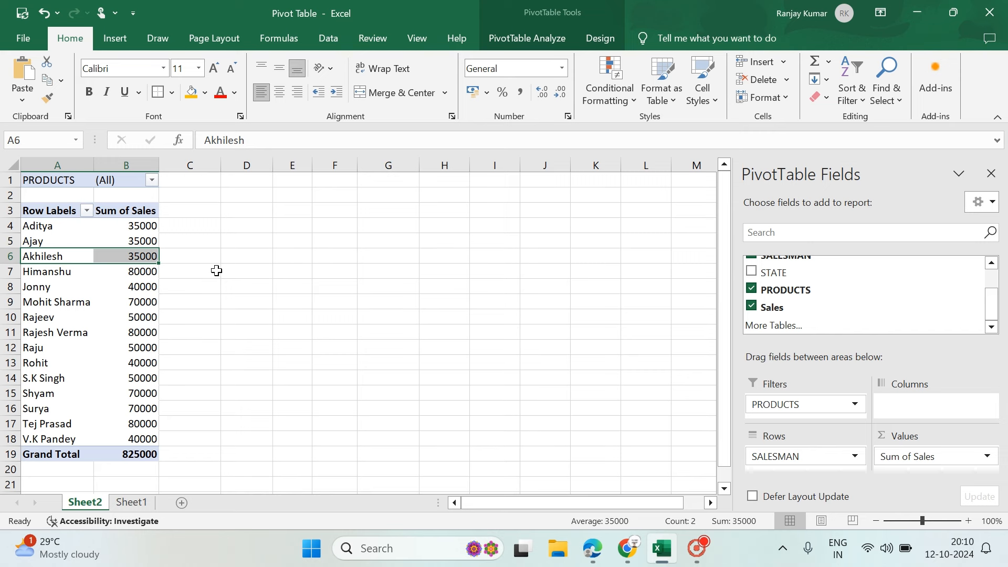
left_click_drag(159, 165, 179, 163)
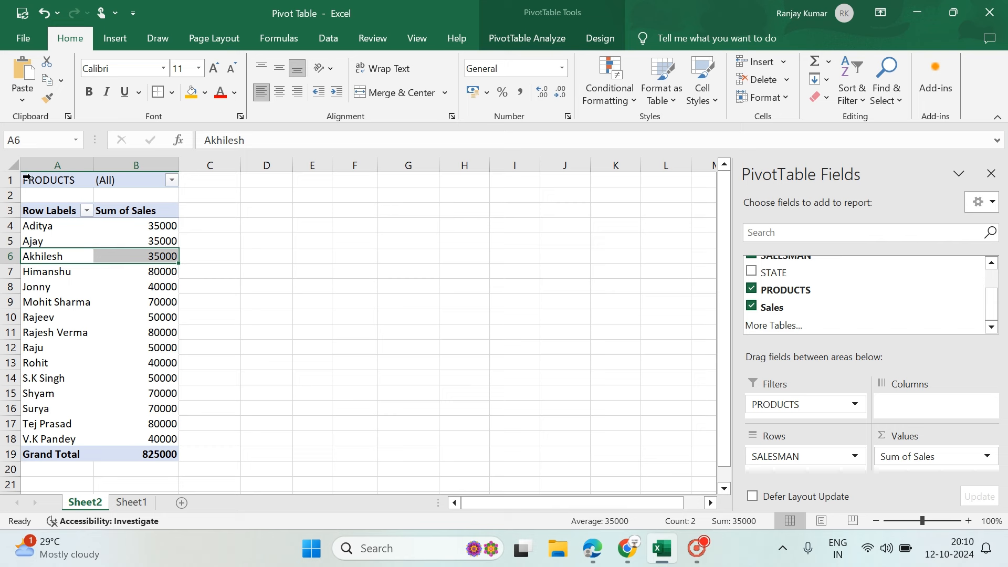
Filter the PivotTable's PRODUCTS report filter to IT.
left_click(172, 180)
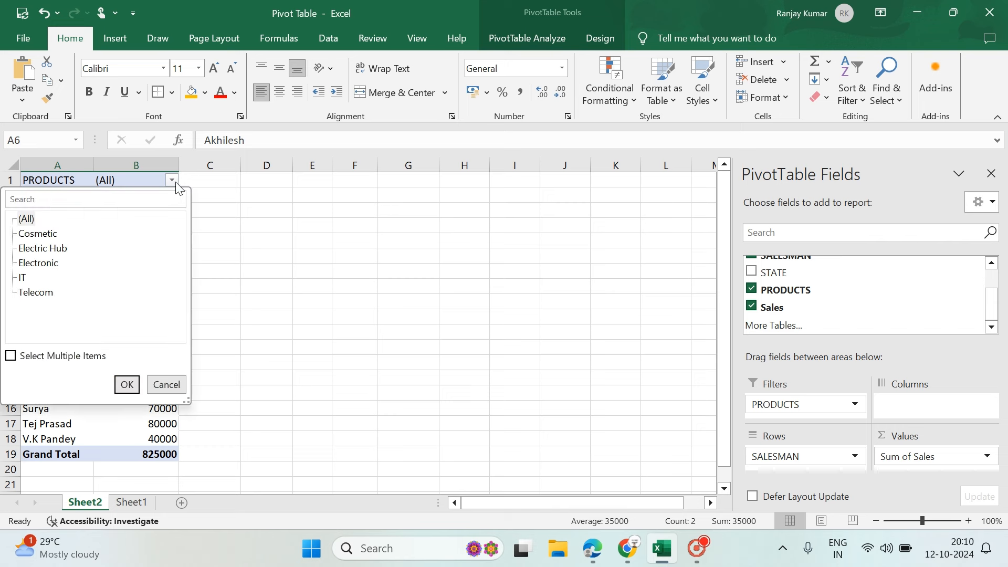
left_click(239, 181)
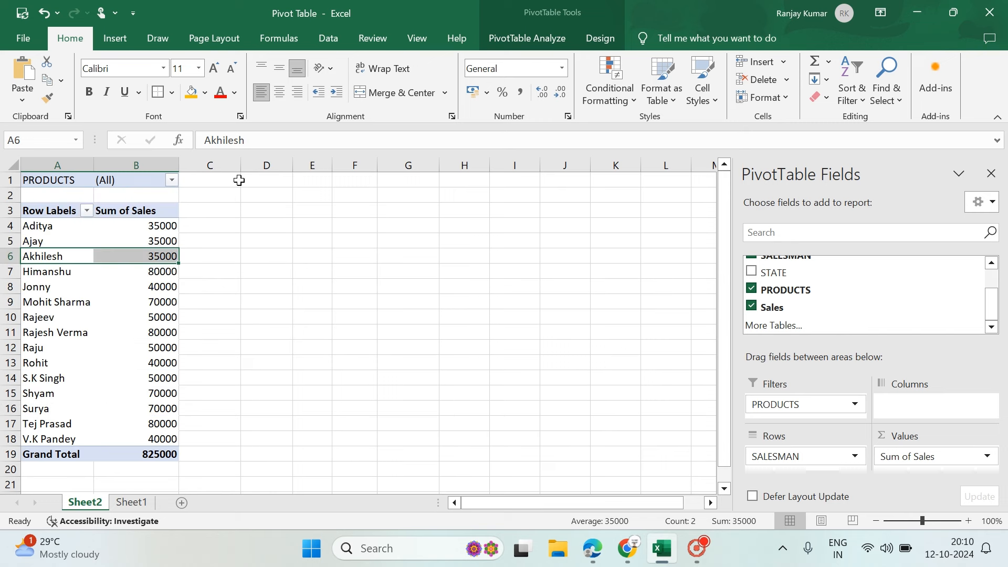
left_click(172, 181)
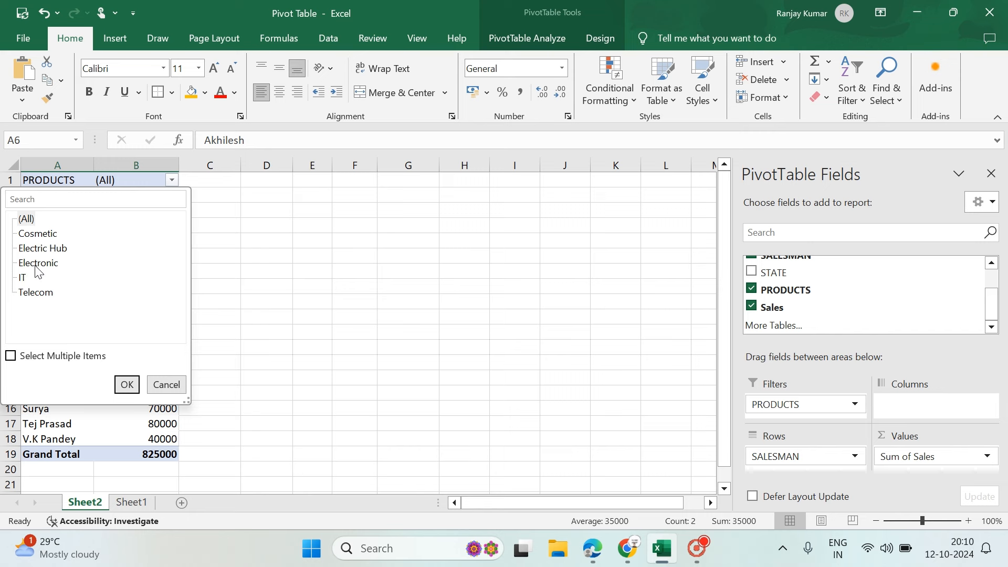
left_click(22, 278)
left_click(127, 384)
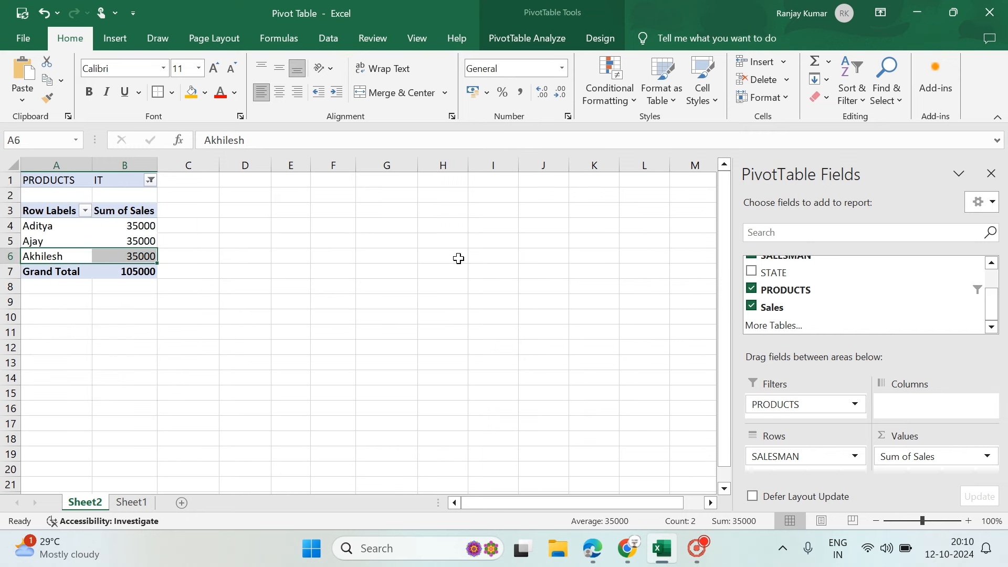
Examine the listed salesmen, their individual sales and the grand total for the IT product.
left_click(50, 227)
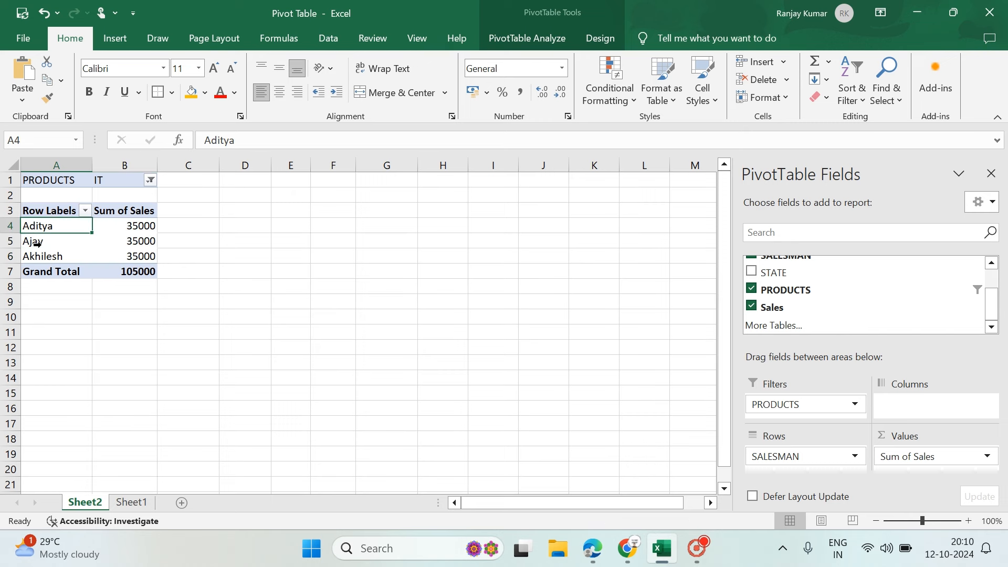
left_click(37, 244)
left_click(49, 258)
left_click(140, 225)
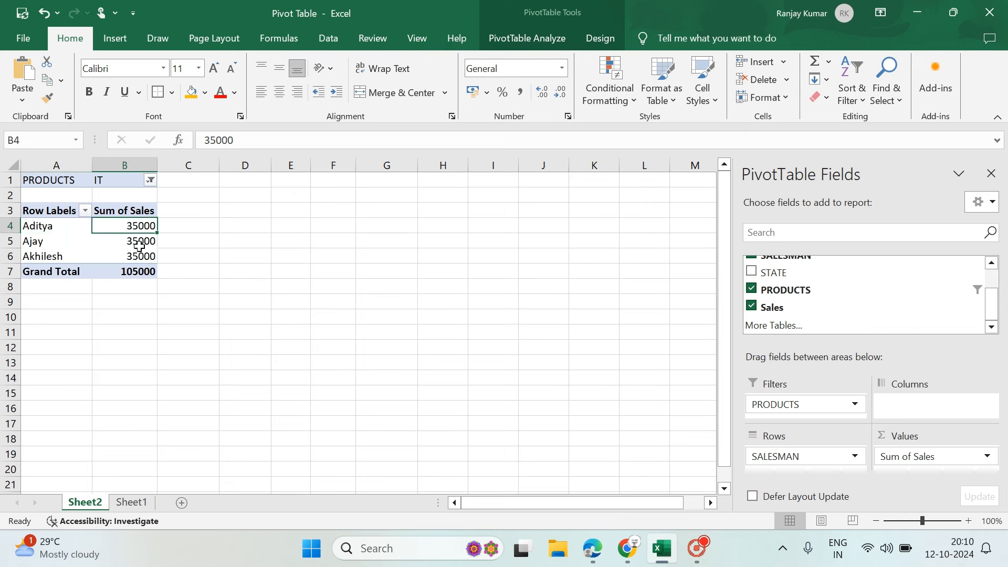
left_click(139, 245)
left_click(137, 257)
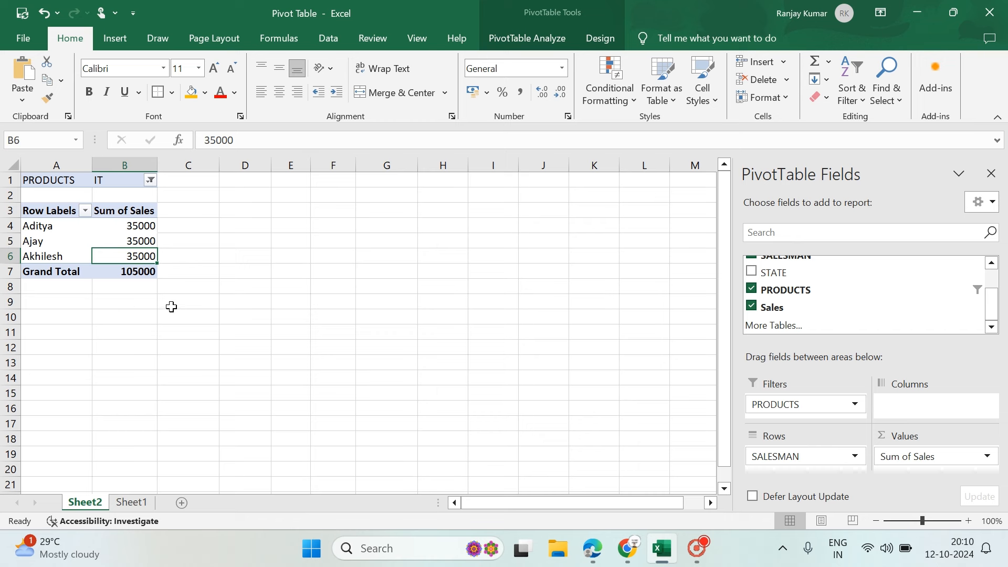
left_click(148, 275)
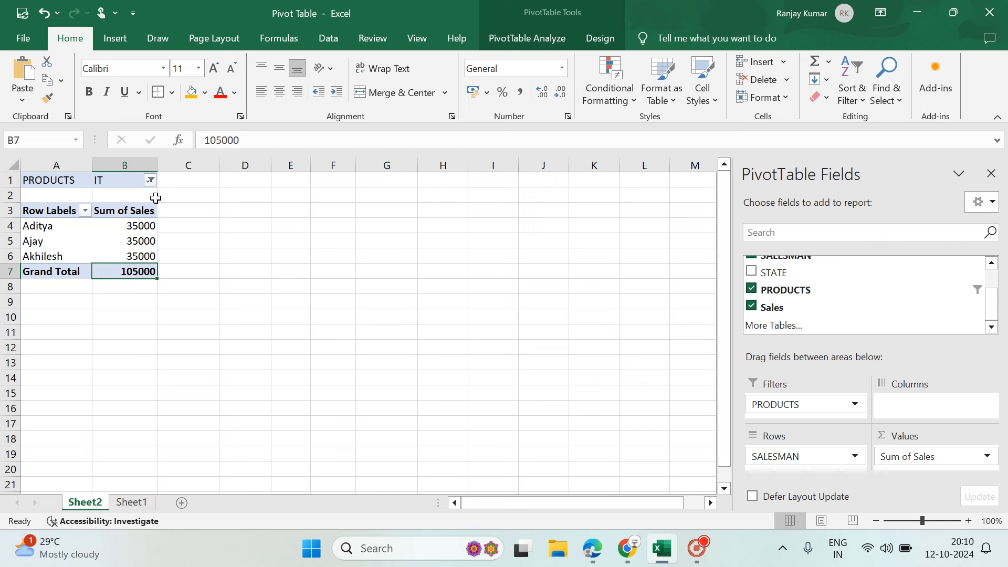
Switch the PivotTable's PRODUCTS report filter to Cosmetic and widen column B slightly.
left_click(149, 181)
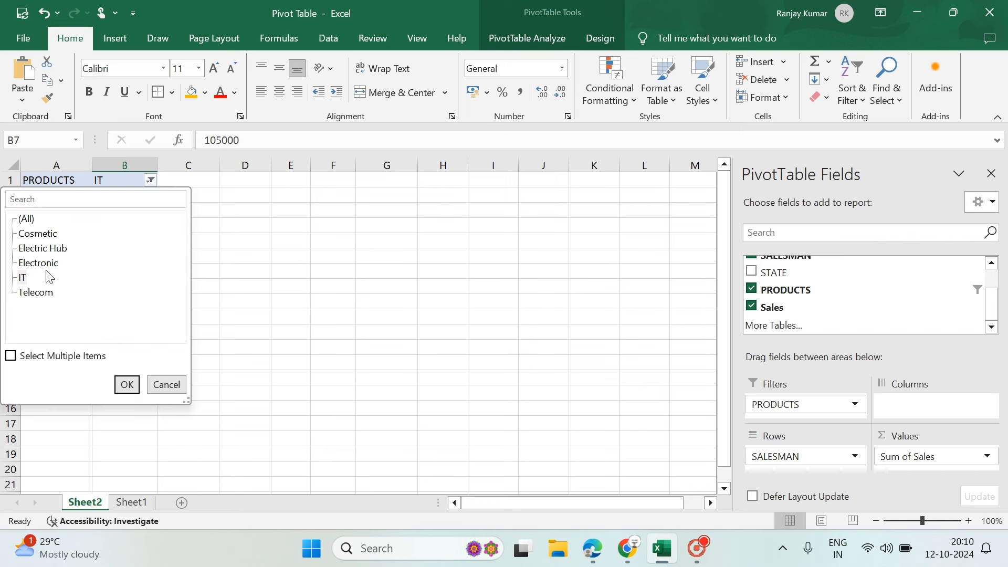
left_click(46, 235)
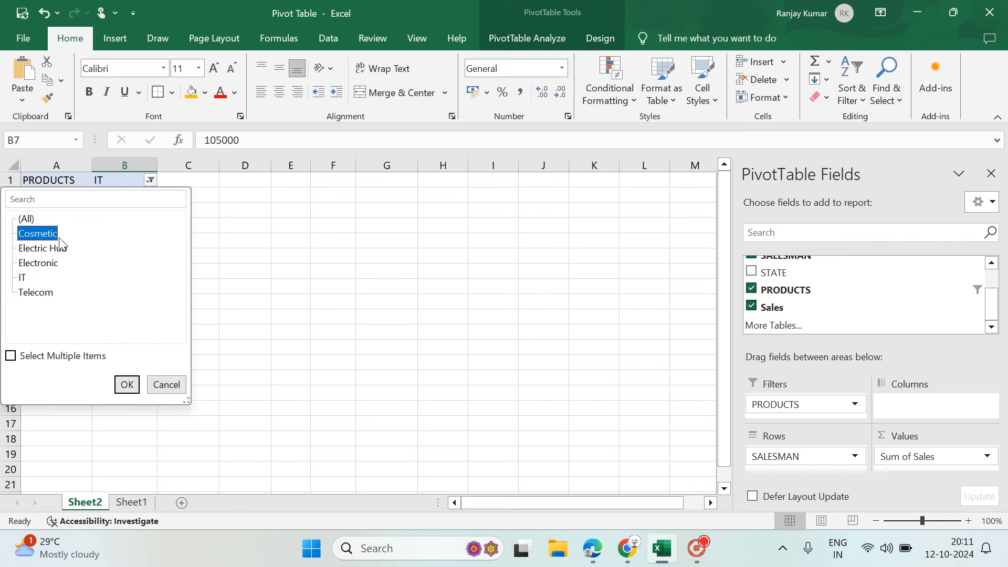
left_click(126, 385)
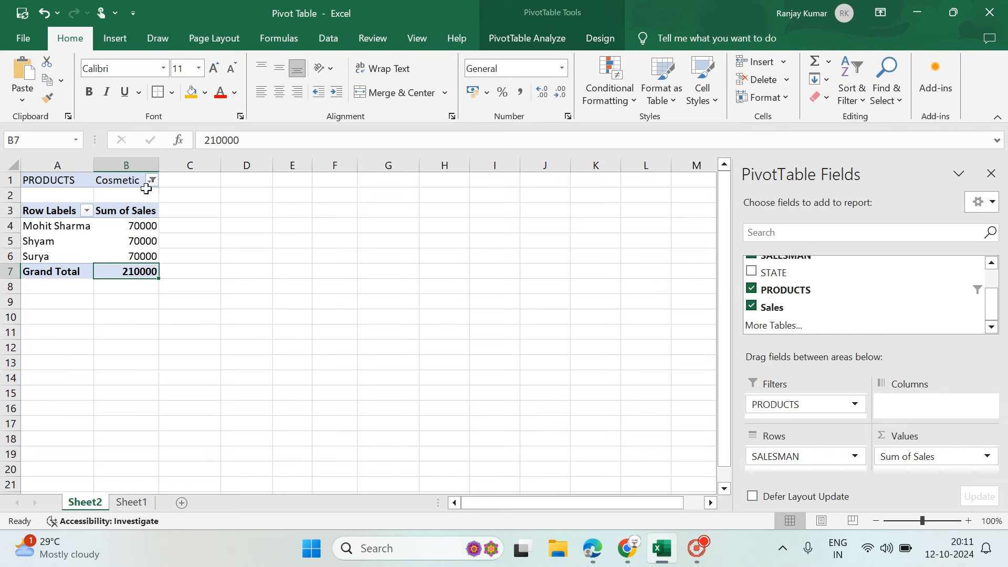
left_click_drag(168, 166, 168, 166)
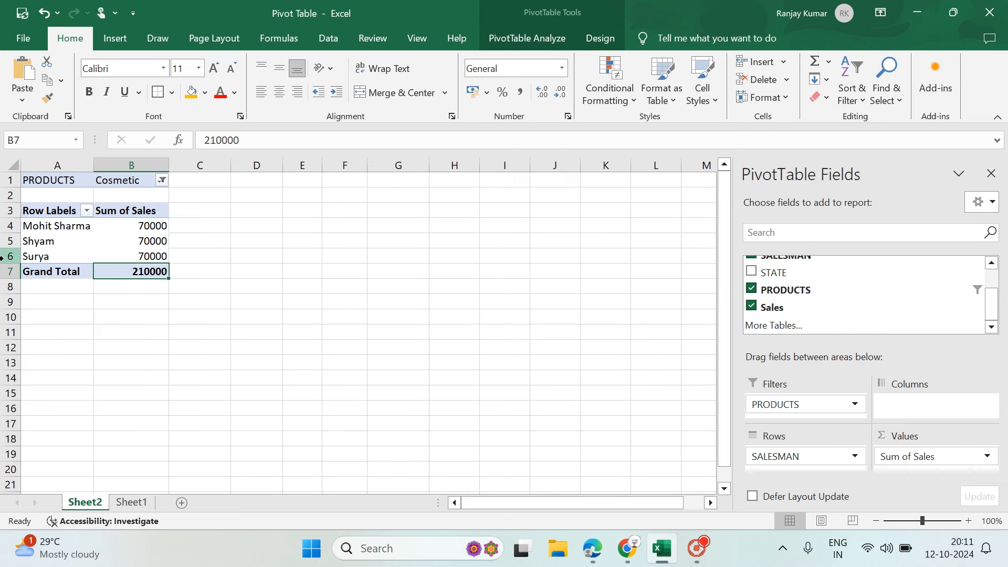
Extract the source record behind the first salesman's Cosmetic sales in B4 to a new sheet and widen its Month, SALESMAN and Sales columns.
double_click(156, 227)
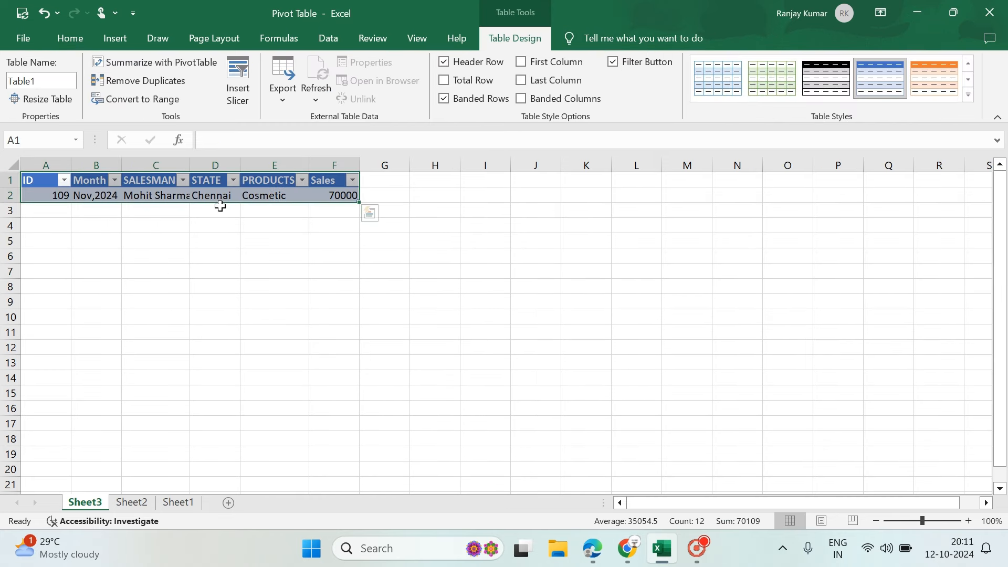
left_click_drag(190, 165, 232, 165)
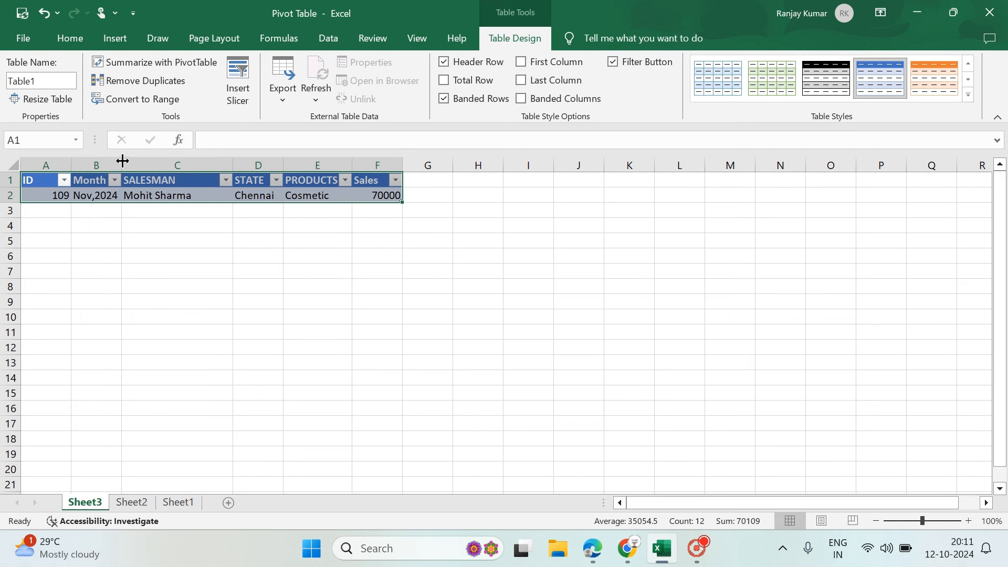
left_click_drag(122, 161, 153, 162)
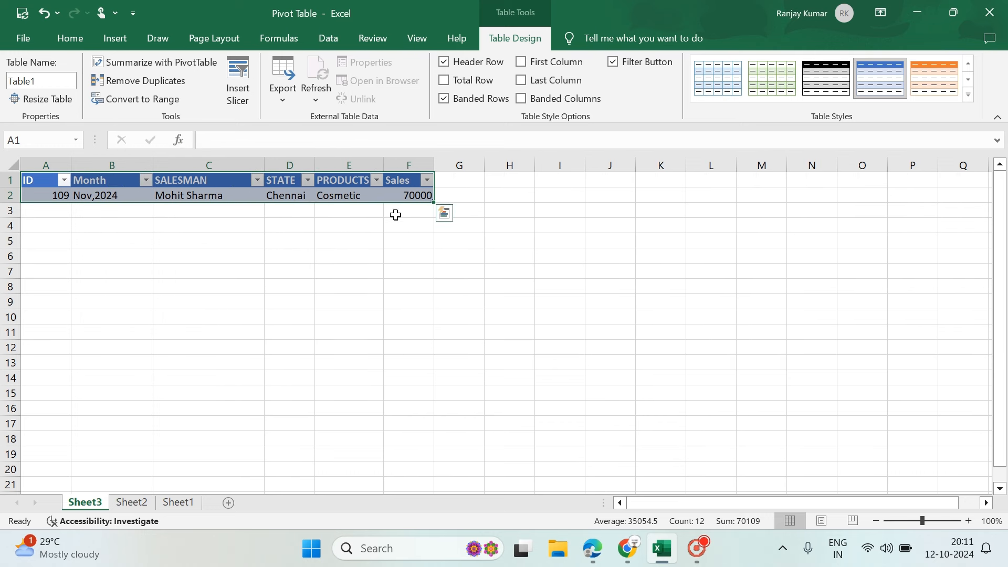
double_click(434, 165)
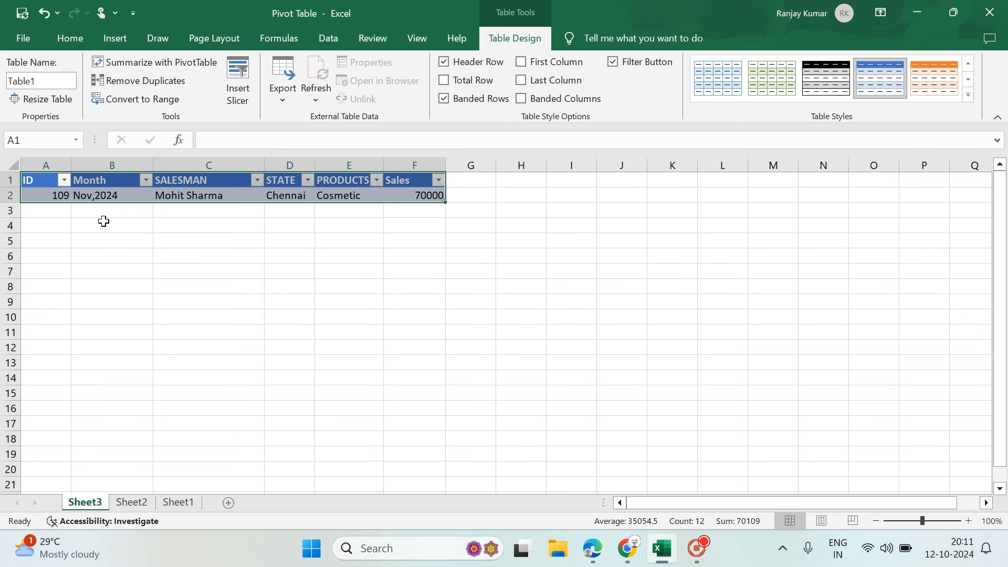
From Sheet2, extract the records behind the Cosmetic grand total to a new sheet and widen its SALESMAN, STATE and PRODUCTS columns.
left_click(130, 493)
left_click(132, 502)
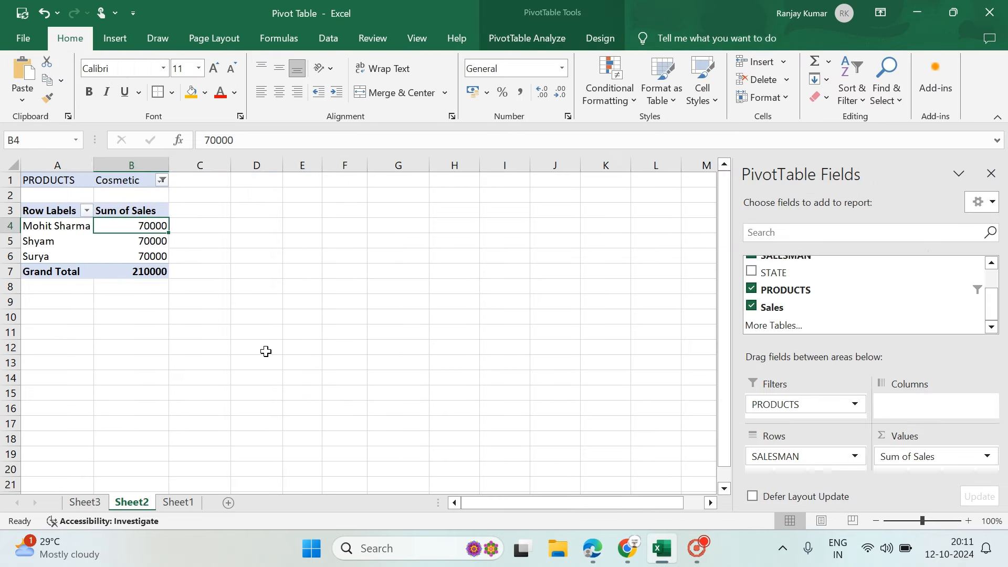
double_click(145, 274)
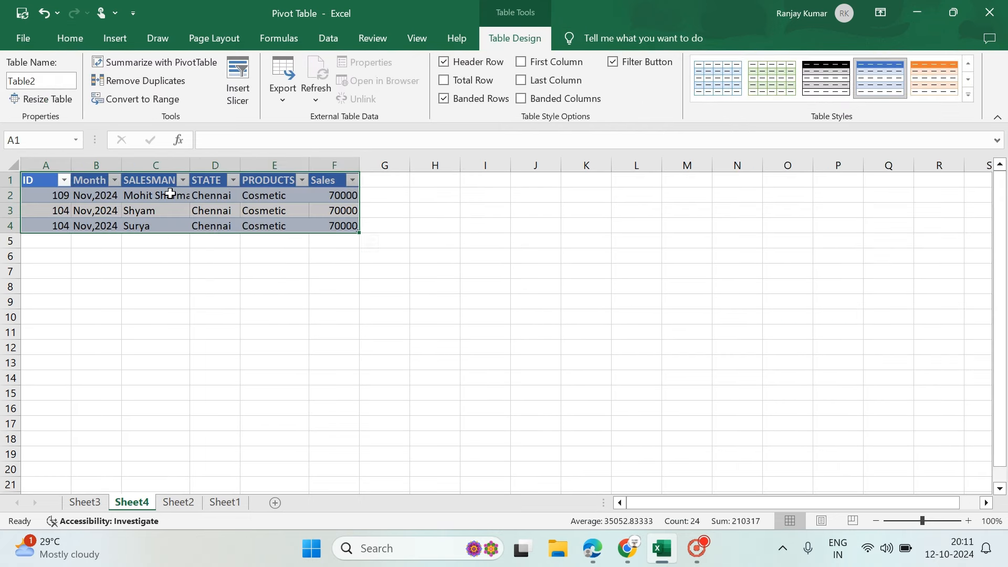
left_click_drag(189, 164, 340, 164)
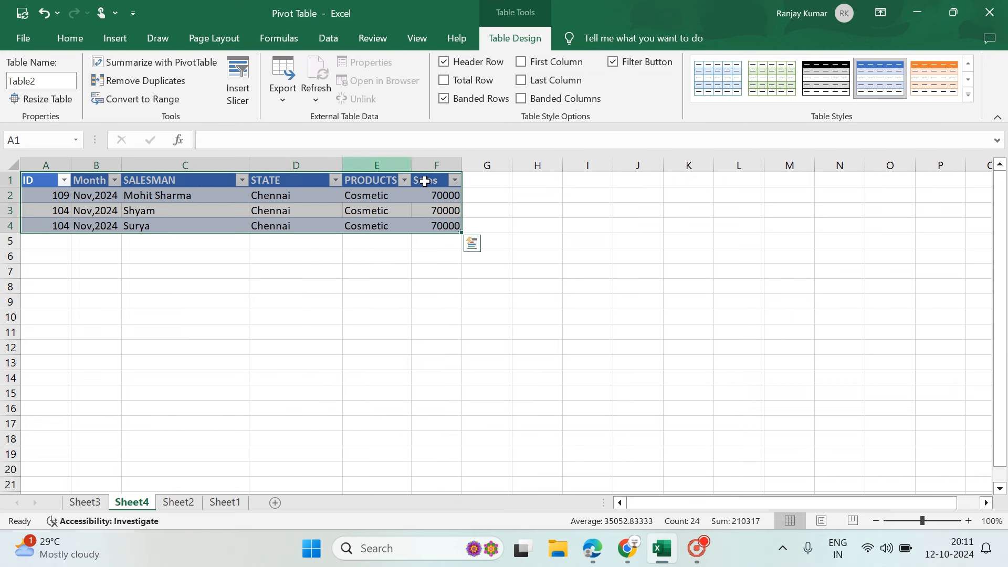
left_click_drag(413, 165, 488, 164)
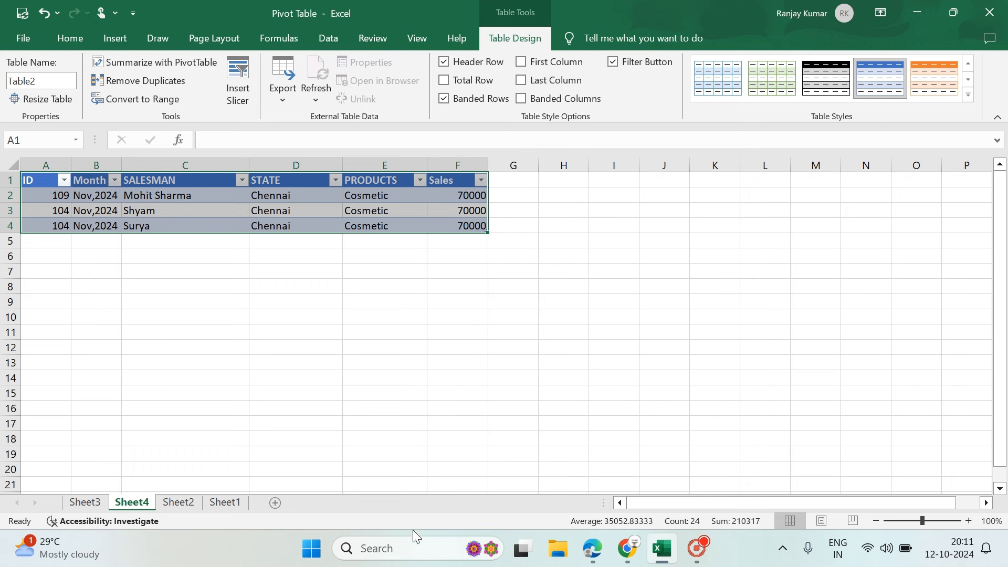
Compare the source table on Sheet1 with the extracted records on Sheet3 and Sheet4, and return to the PivotTable on Sheet2.
left_click(224, 503)
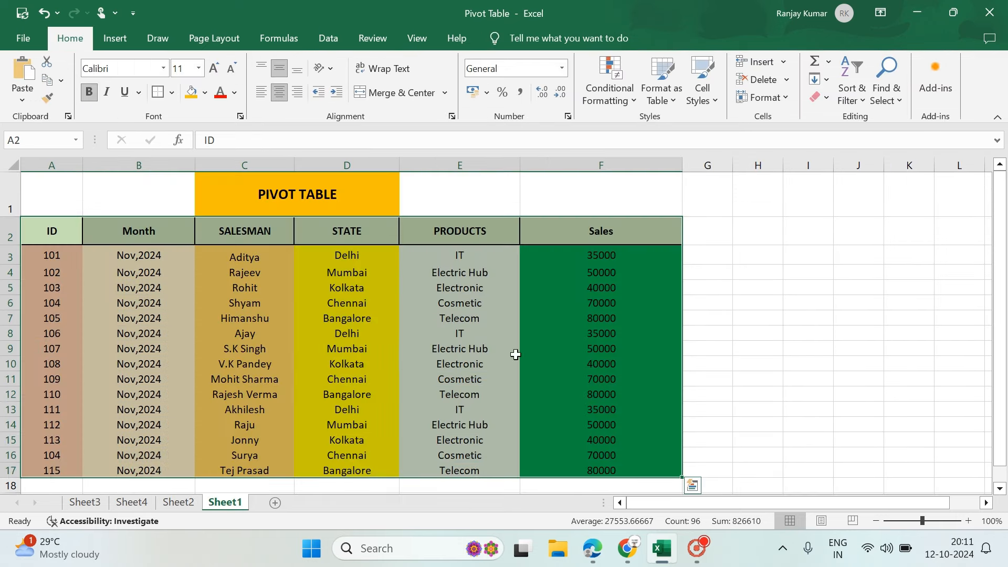
scroll(407, 380, "down", 2)
scroll(407, 380, "up", 2)
left_click(90, 505)
left_click(149, 503)
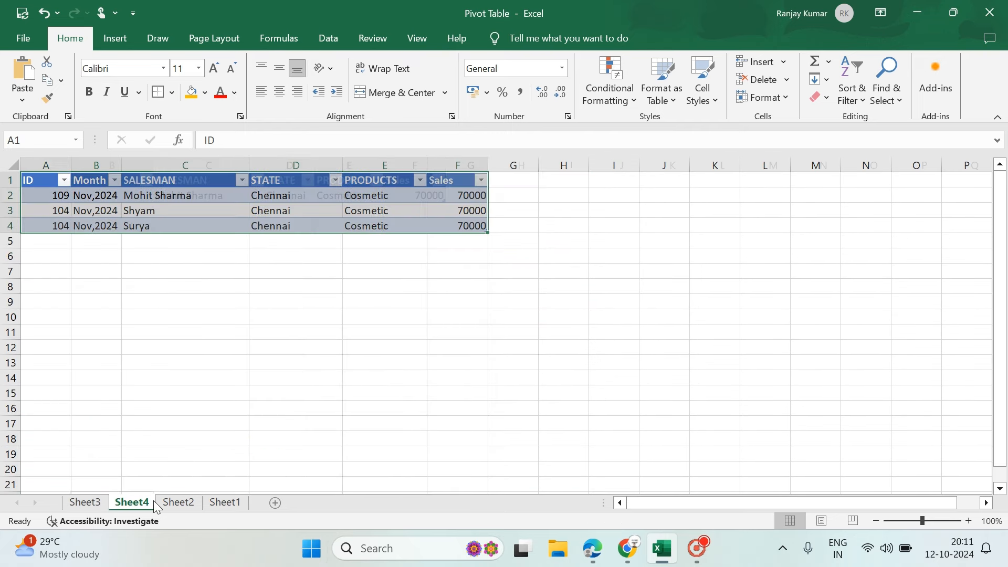
left_click(190, 502)
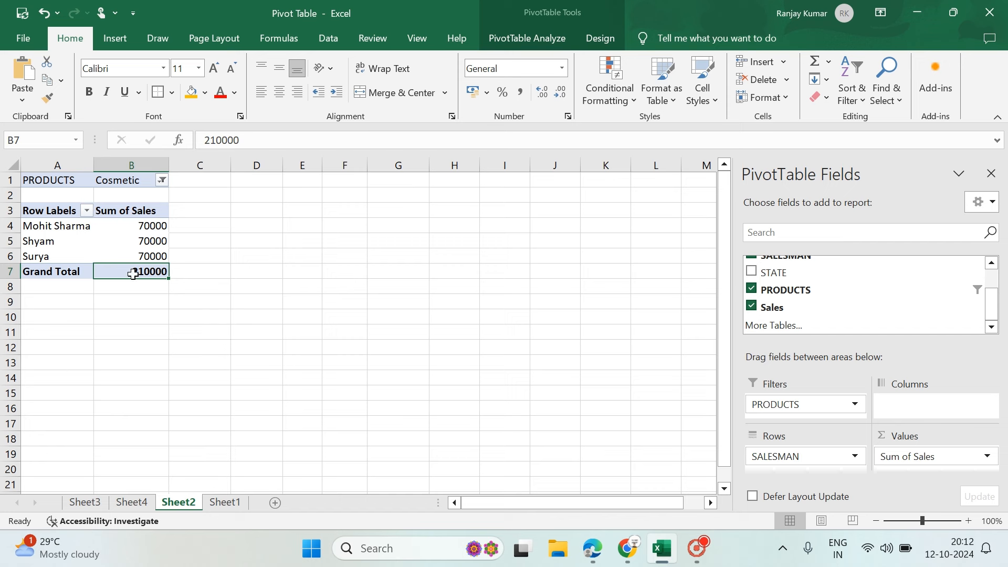
Check the PivotTable field list while selecting cells outside and inside the PivotTable, and look through its available fields.
left_click(267, 246)
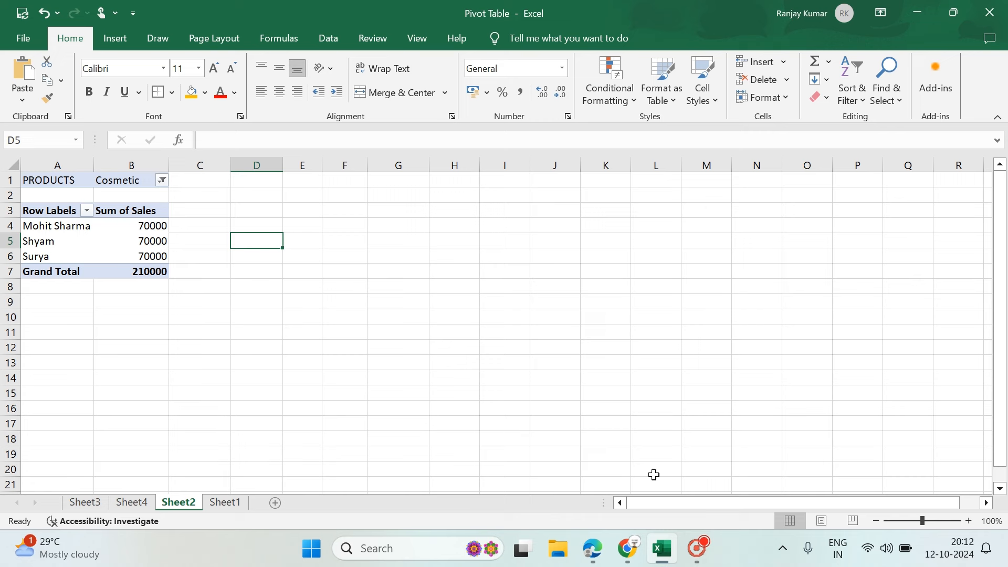
left_click(142, 246)
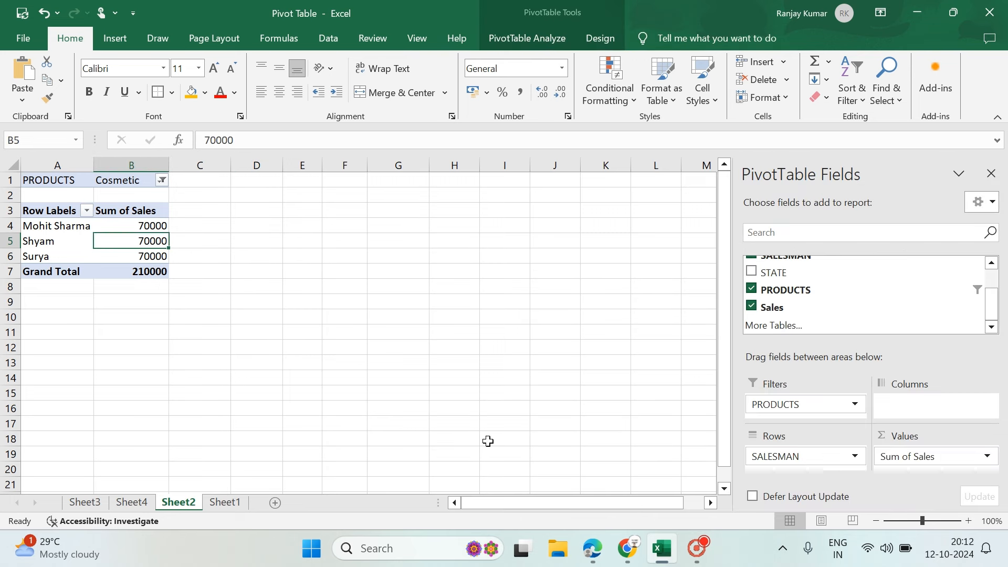
scroll(793, 308, "up", 1)
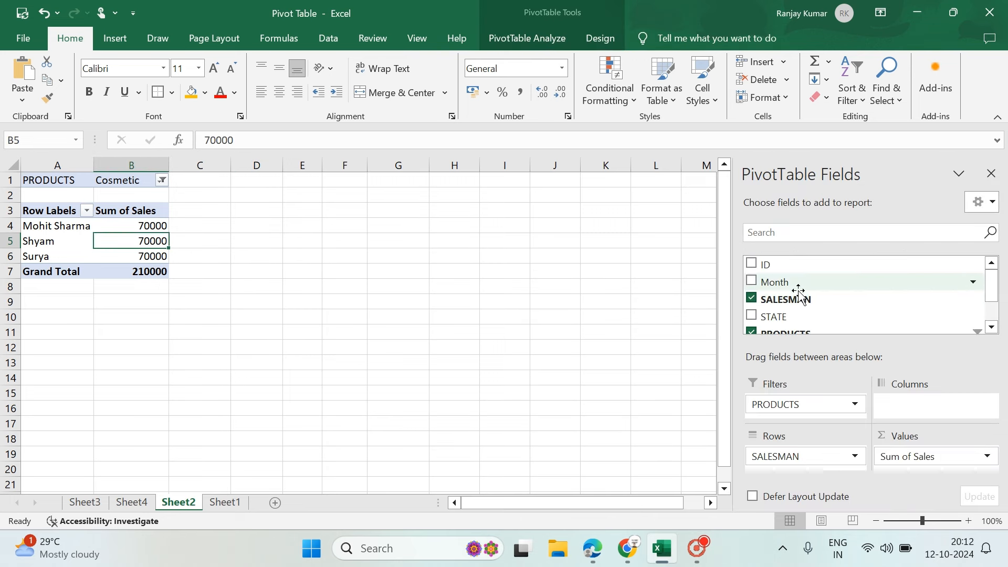
scroll(793, 308, "down", 1)
scroll(794, 309, "up", 1)
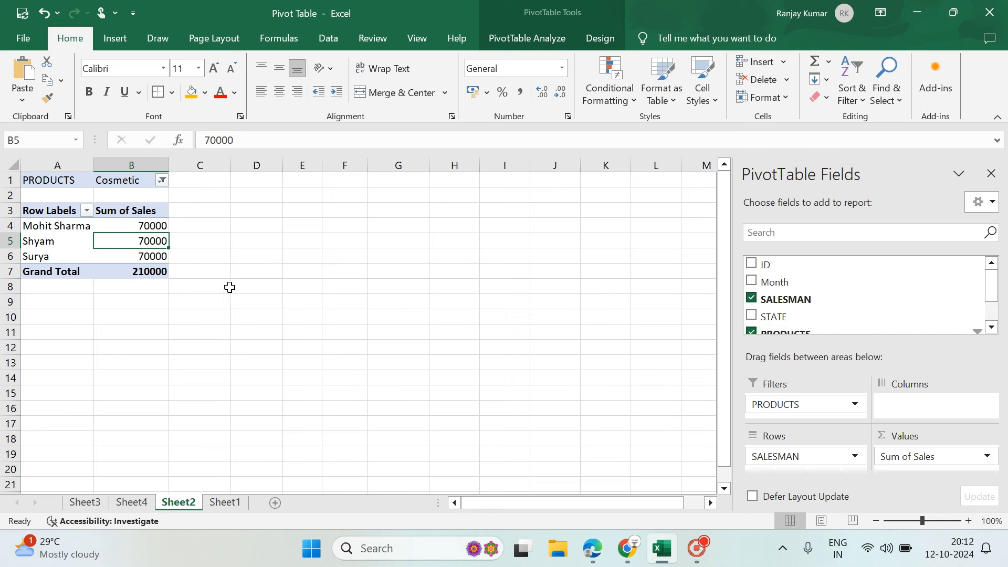
left_click(362, 269)
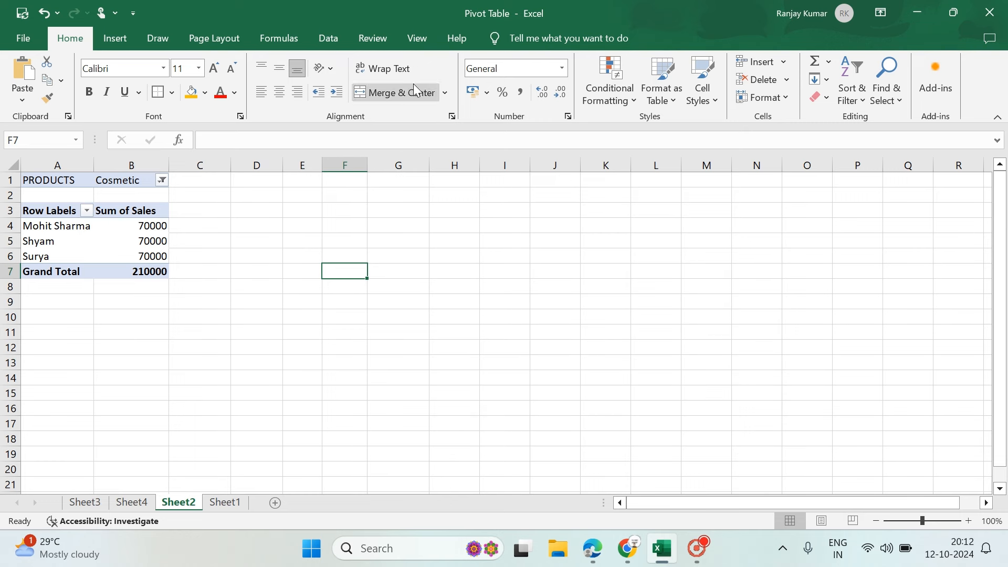
left_click(124, 210)
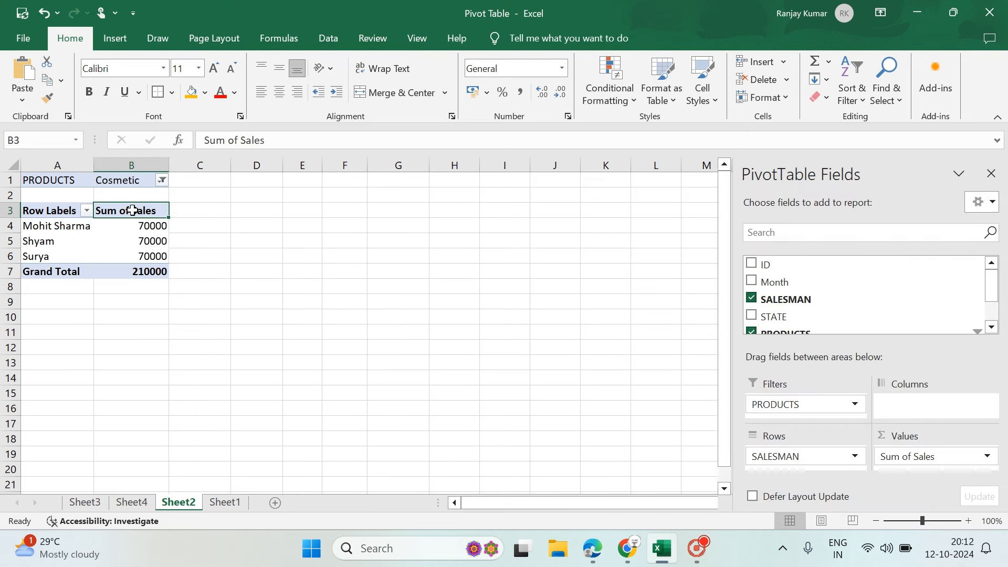
Close the PivotTable field list and reselect the first sales value in B4.
left_click(991, 173)
left_click(383, 283)
left_click(165, 226)
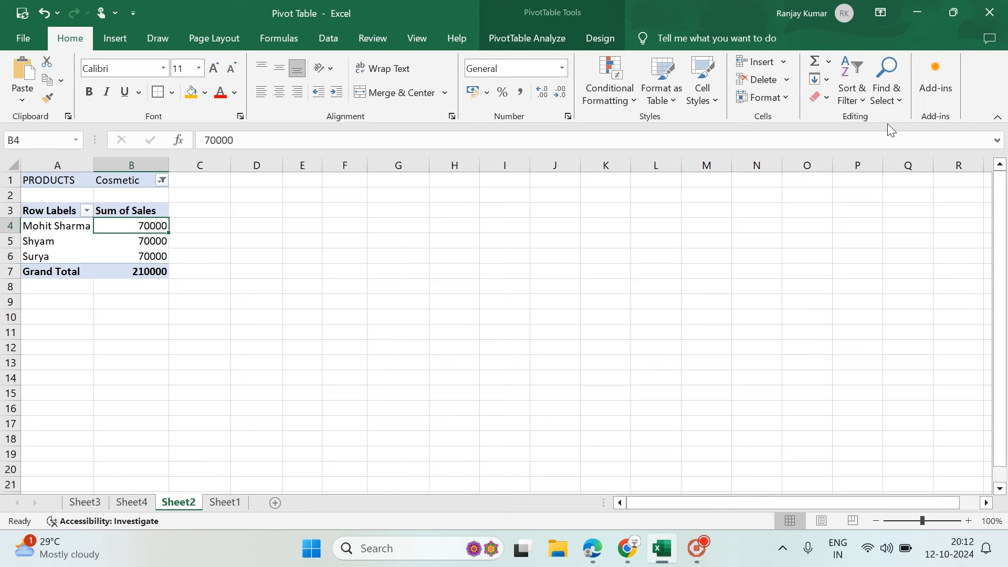
Show the PivotTable field list again and widen column B slightly.
left_click(541, 38)
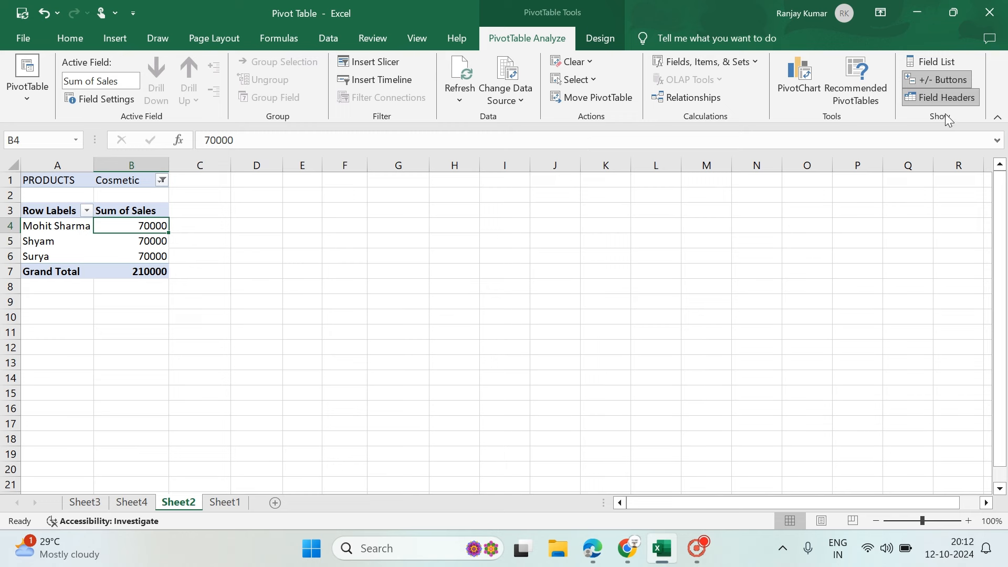
left_click(932, 61)
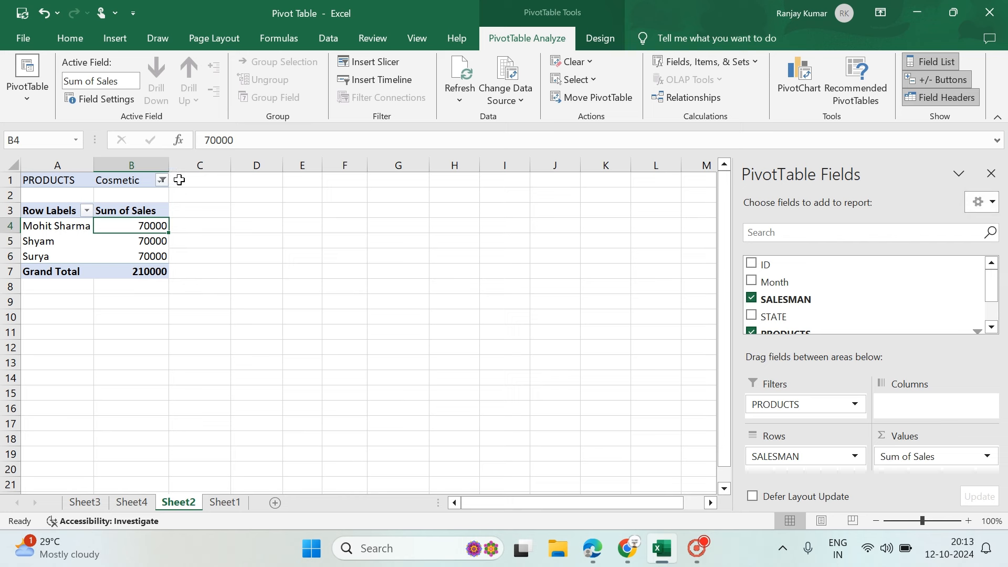
left_click_drag(167, 163, 185, 163)
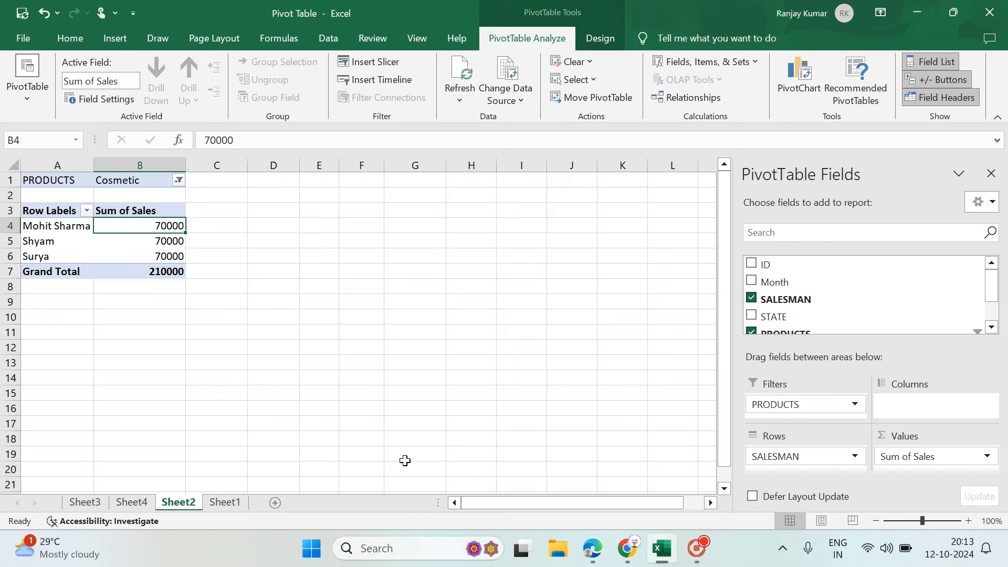
Review the source sales table on Sheet1.
left_click(225, 503)
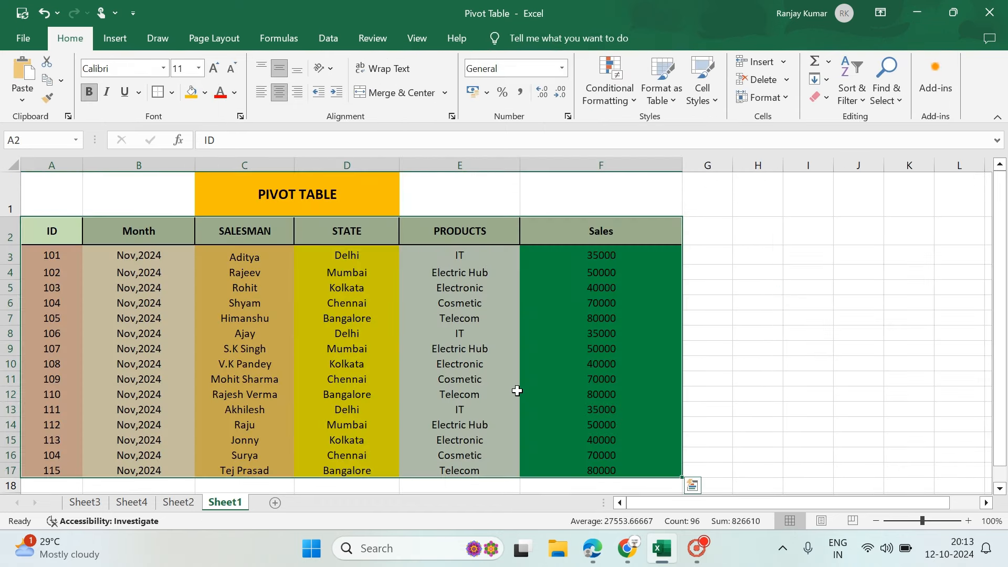
scroll(644, 299, "down", 1)
scroll(642, 310, "up", 1)
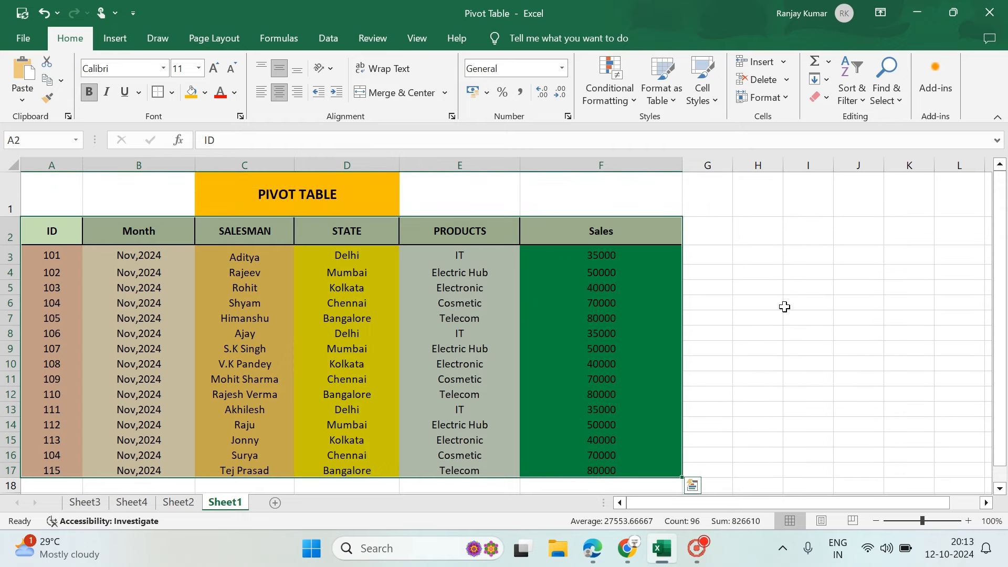